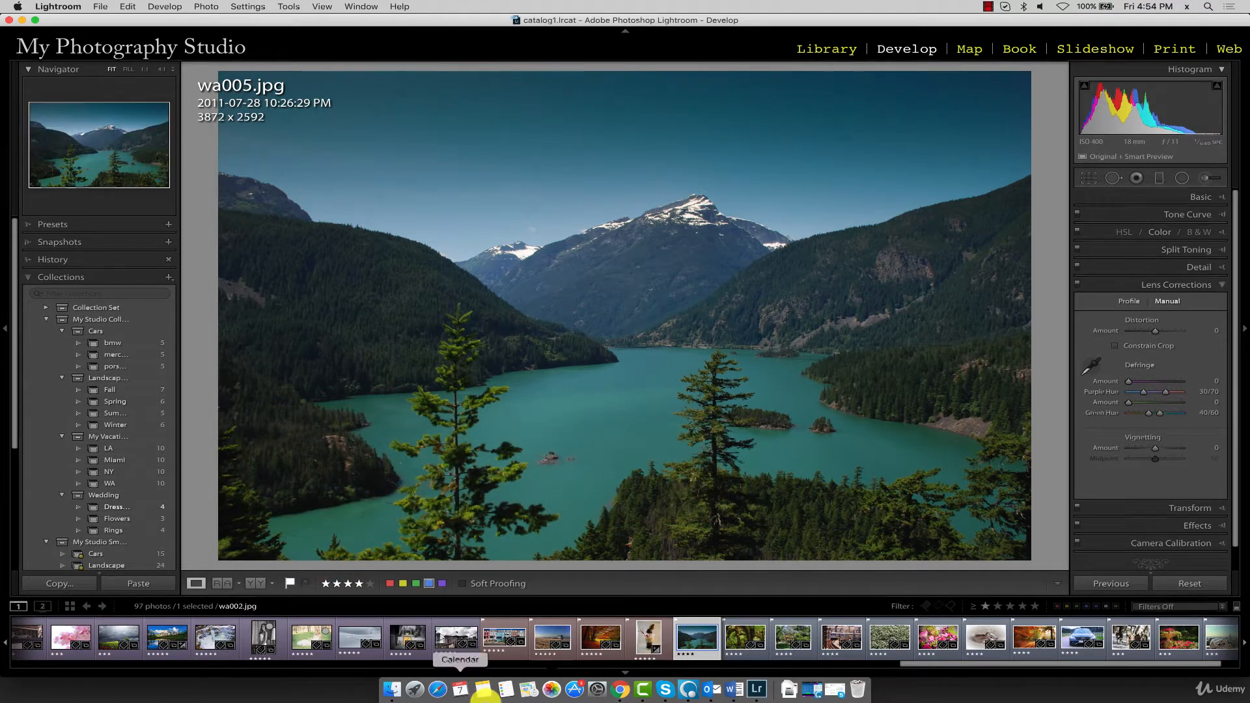
# Open the snowy road photo ny003.jpg from the filmstrip and activate the Radial Filter
pyautogui.moveTo(936, 667); pyautogui.dragTo(64, 665)
pyautogui.click(412, 635)
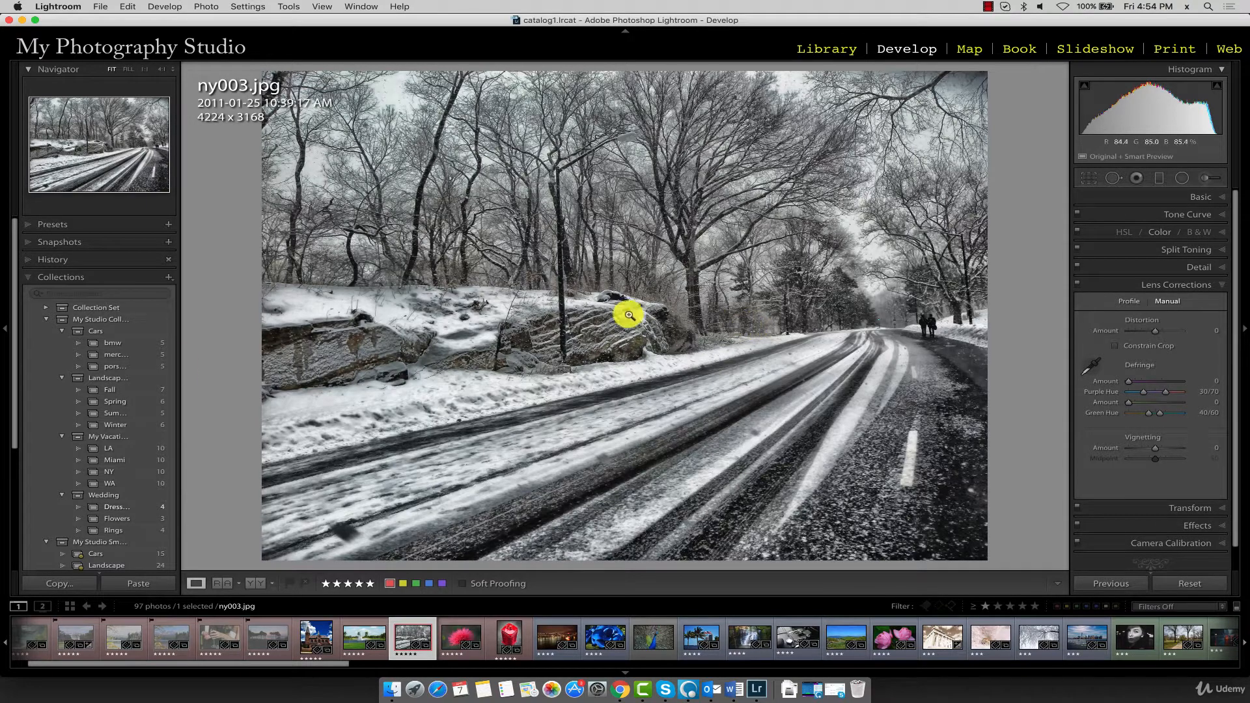
pyautogui.click(1181, 178)
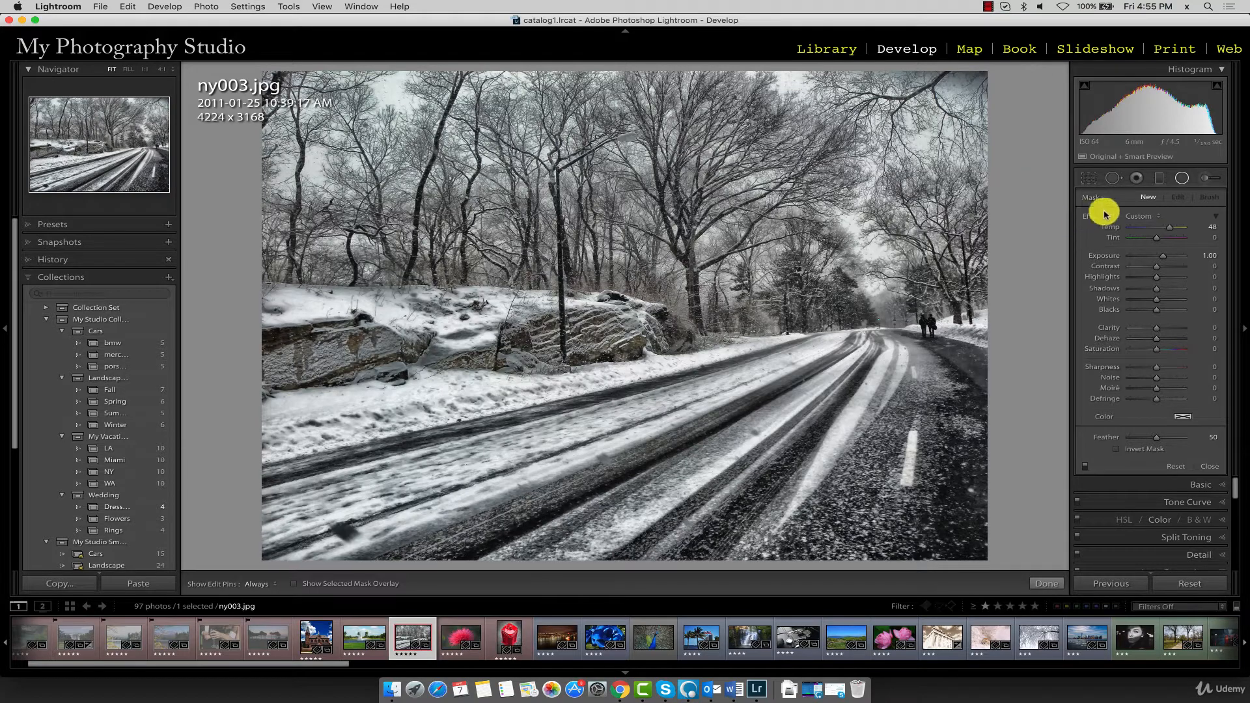
pyautogui.click(1159, 180)
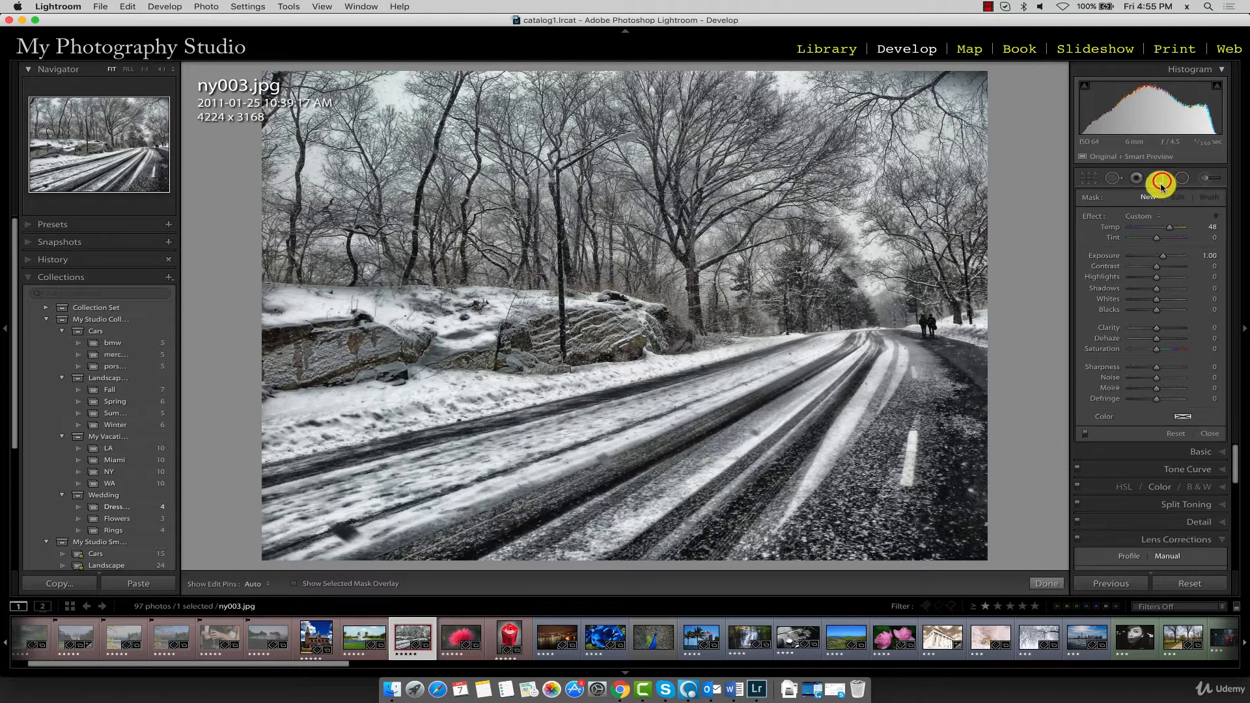
pyautogui.click(1181, 179)
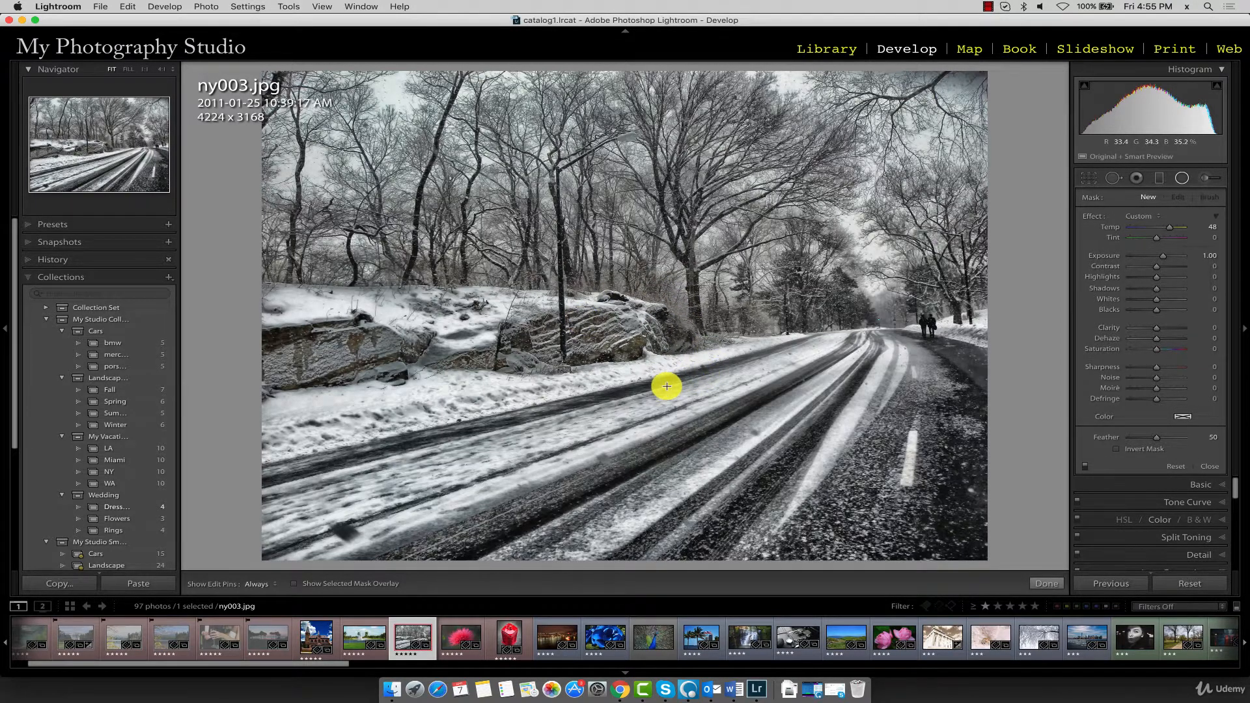
# Draw a radial filter ellipse over the road, then reposition and widen it to cover most of the foreground lanes
pyautogui.moveTo(944, 531); pyautogui.dragTo(717, 376)
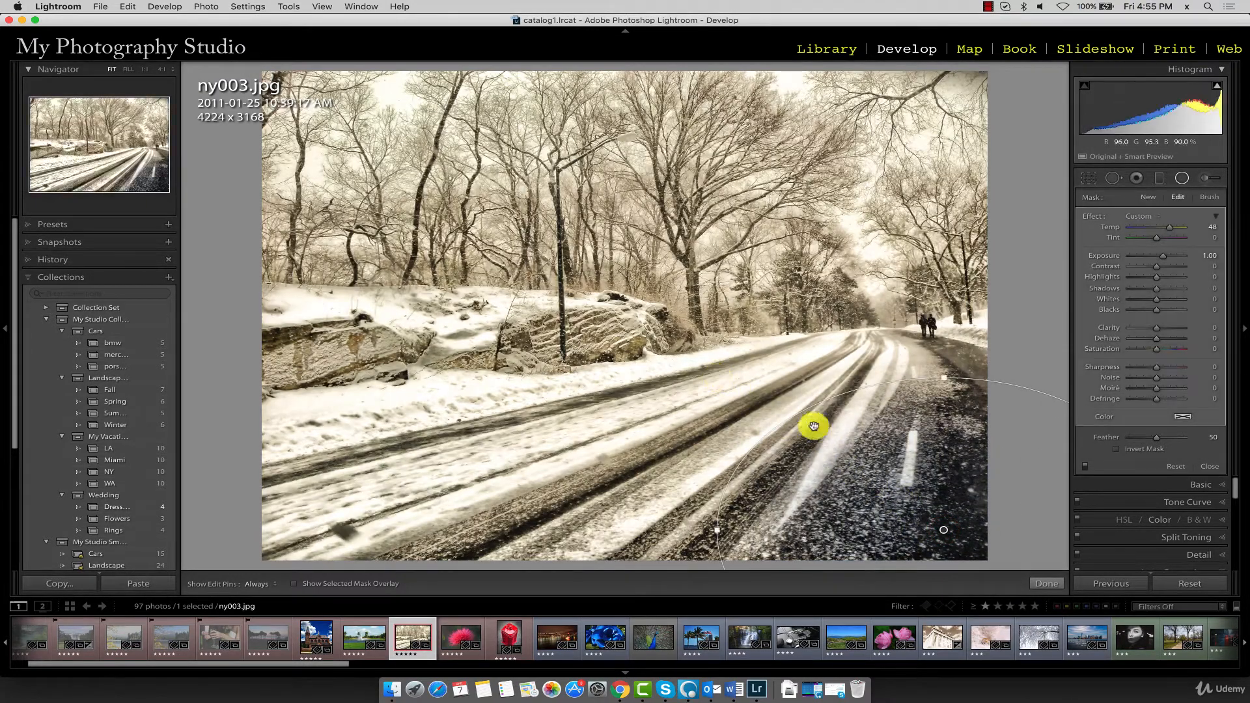
pyautogui.moveTo(813, 426); pyautogui.dragTo(865, 369)
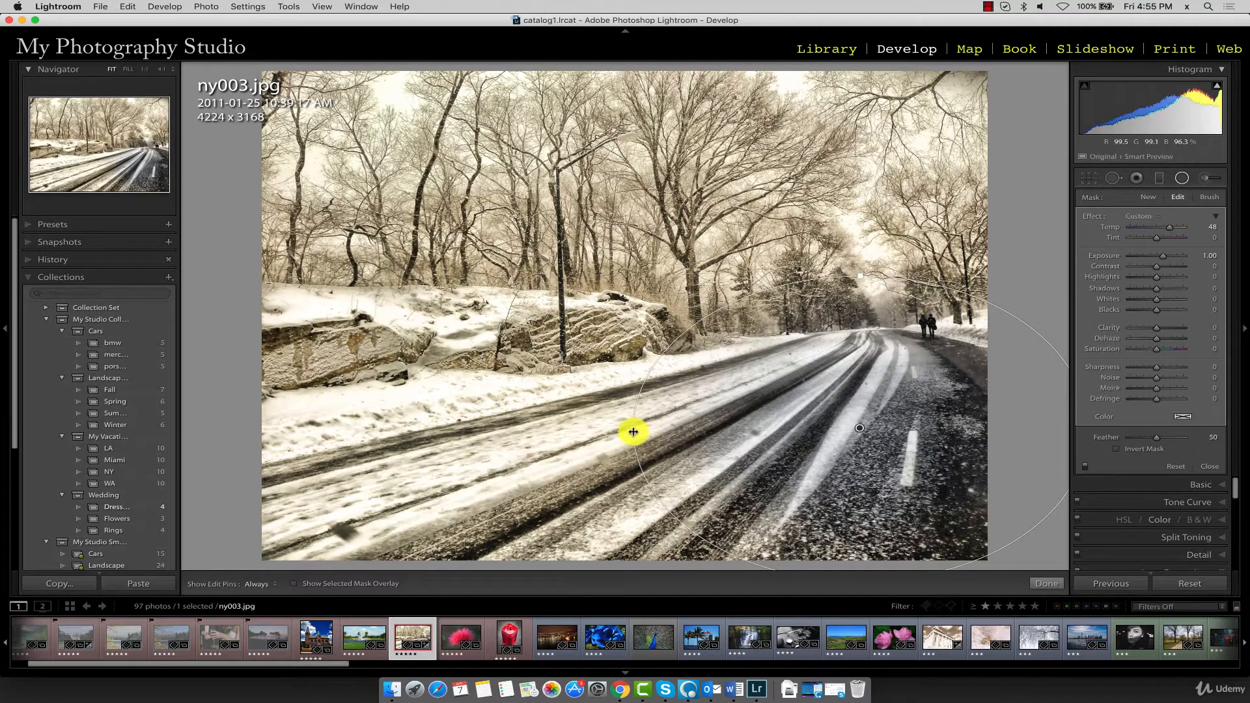
pyautogui.moveTo(630, 427); pyautogui.dragTo(578, 415)
pyautogui.moveTo(848, 418); pyautogui.dragTo(665, 444)
pyautogui.moveTo(645, 299); pyautogui.dragTo(830, 256)
pyautogui.moveTo(792, 334); pyautogui.dragTo(872, 335)
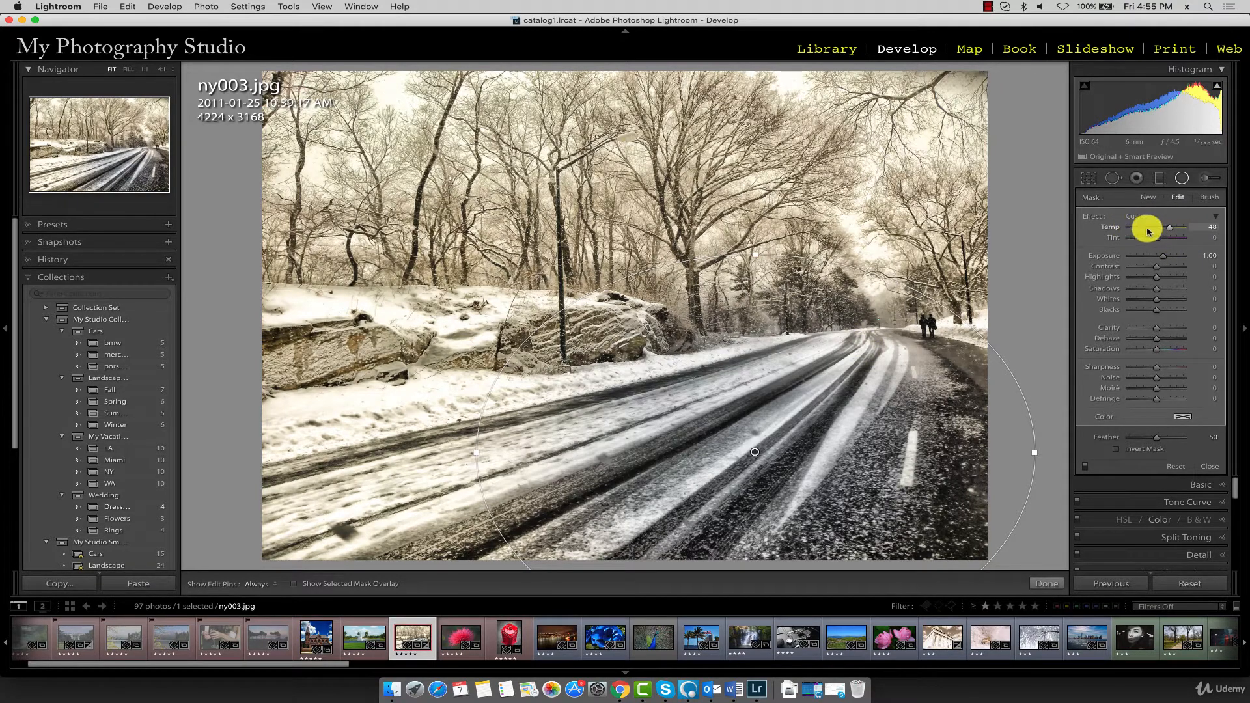
# Reset the road filter's Temp to 0 and lower its Exposure to −2.05
pyautogui.click(1204, 229)
pyautogui.doubleClick(1217, 223)
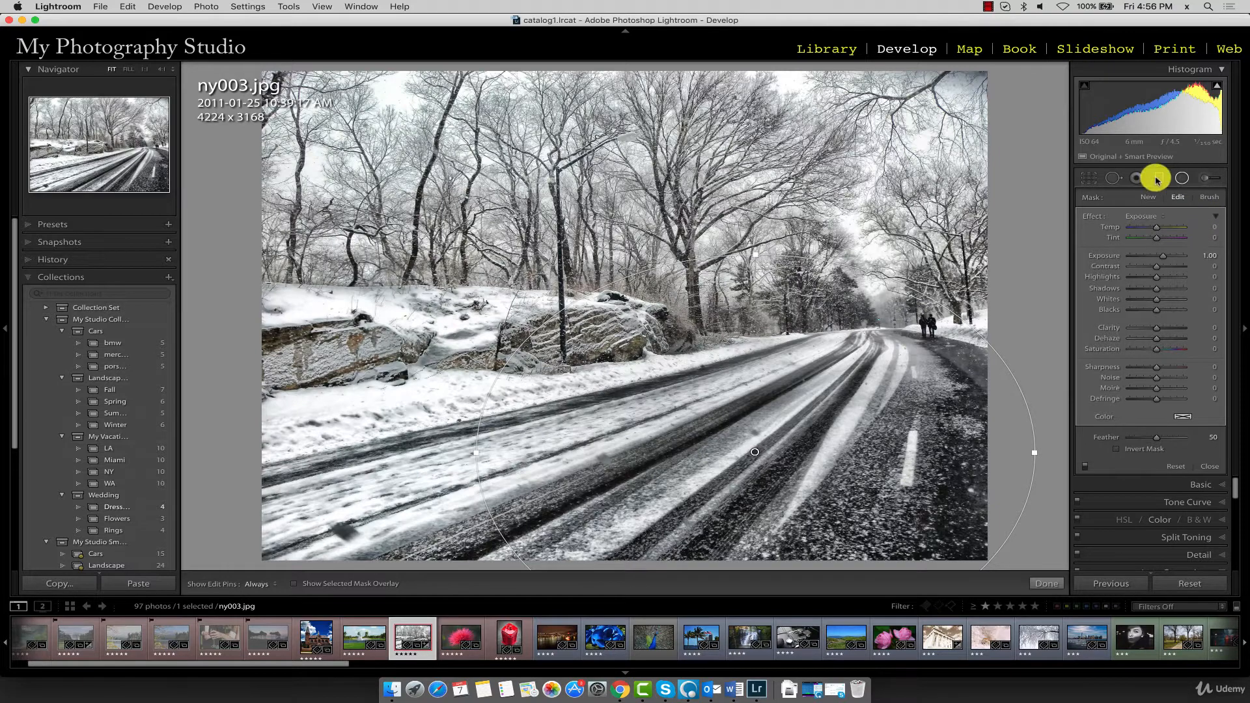
pyautogui.moveTo(1166, 255); pyautogui.dragTo(1156, 258)
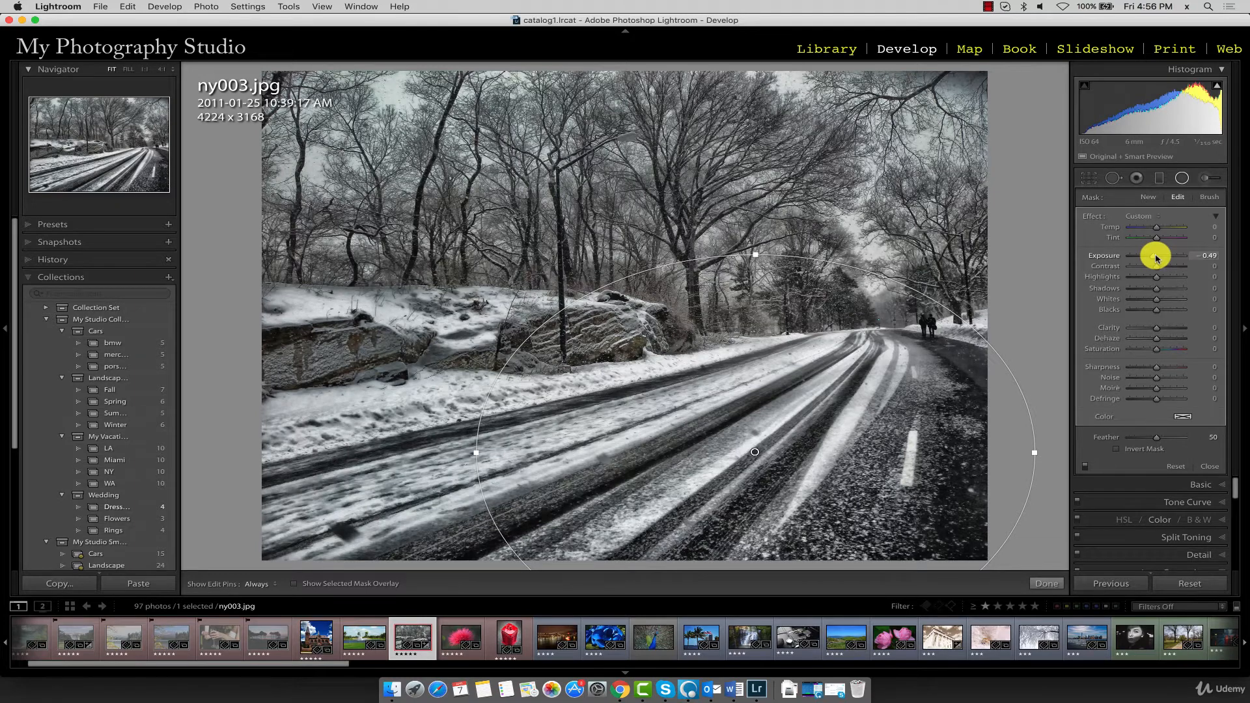
pyautogui.moveTo(1156, 258); pyautogui.dragTo(1148, 257)
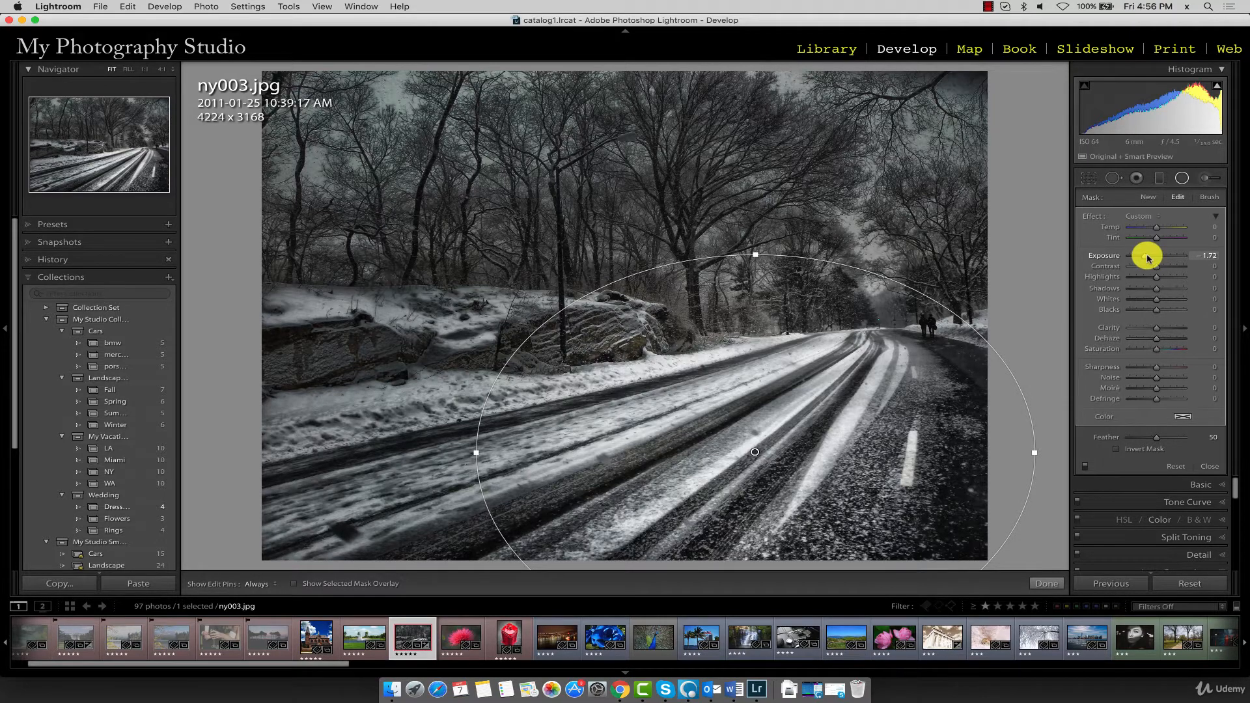
pyautogui.moveTo(1148, 258); pyautogui.dragTo(1143, 257)
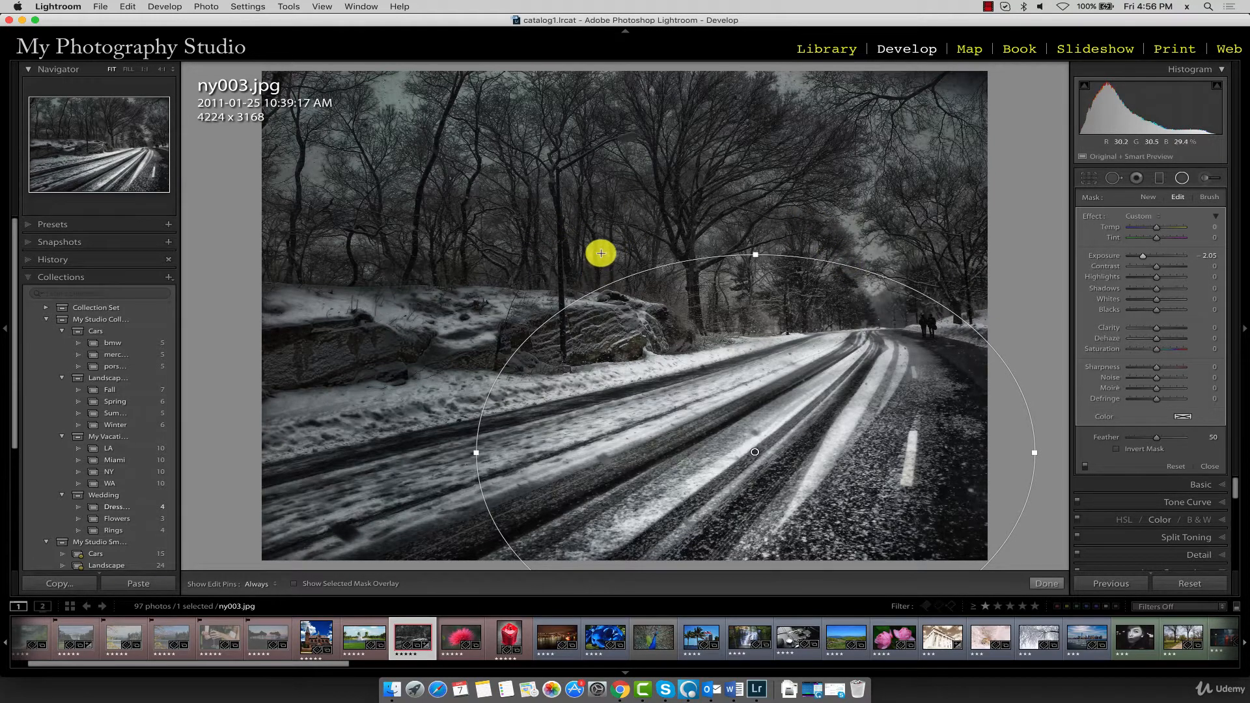
# Invert the road filter's mask and adjust its ellipse to extend farther over the snow bank and slightly higher into the trees
pyautogui.click(1126, 452)
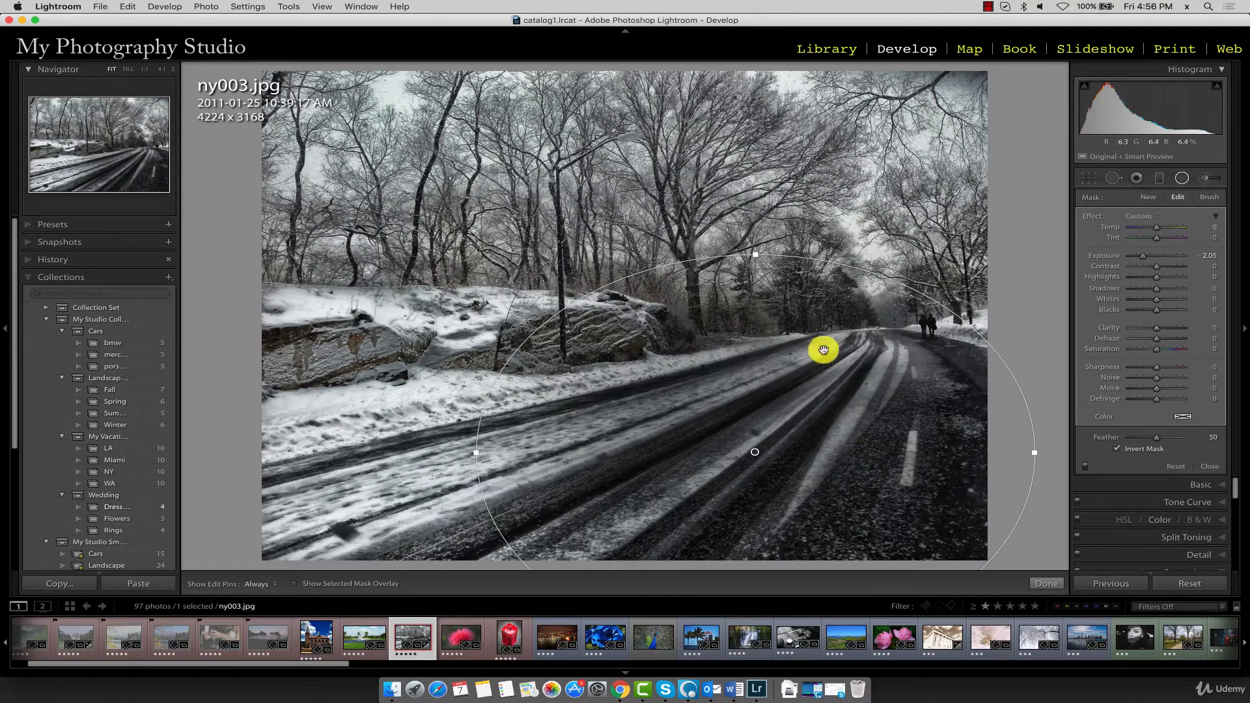
pyautogui.moveTo(755, 255); pyautogui.dragTo(733, 237)
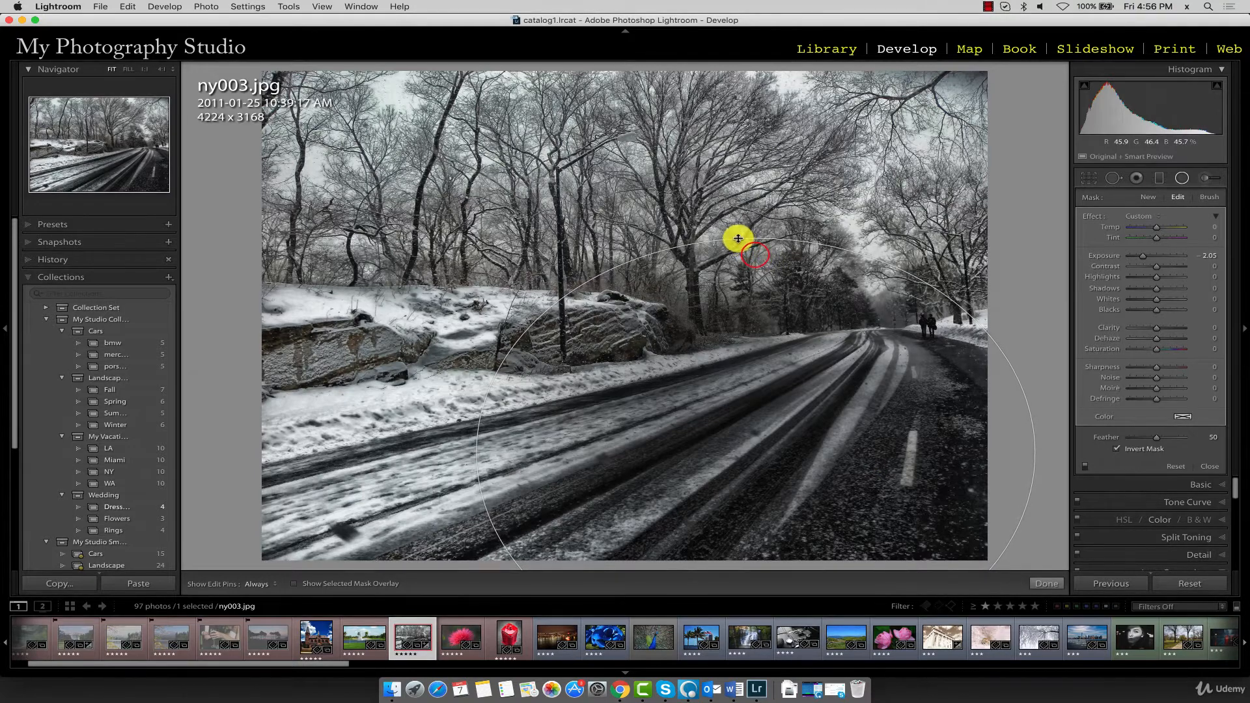
pyautogui.click(471, 452)
pyautogui.moveTo(464, 452); pyautogui.dragTo(388, 453)
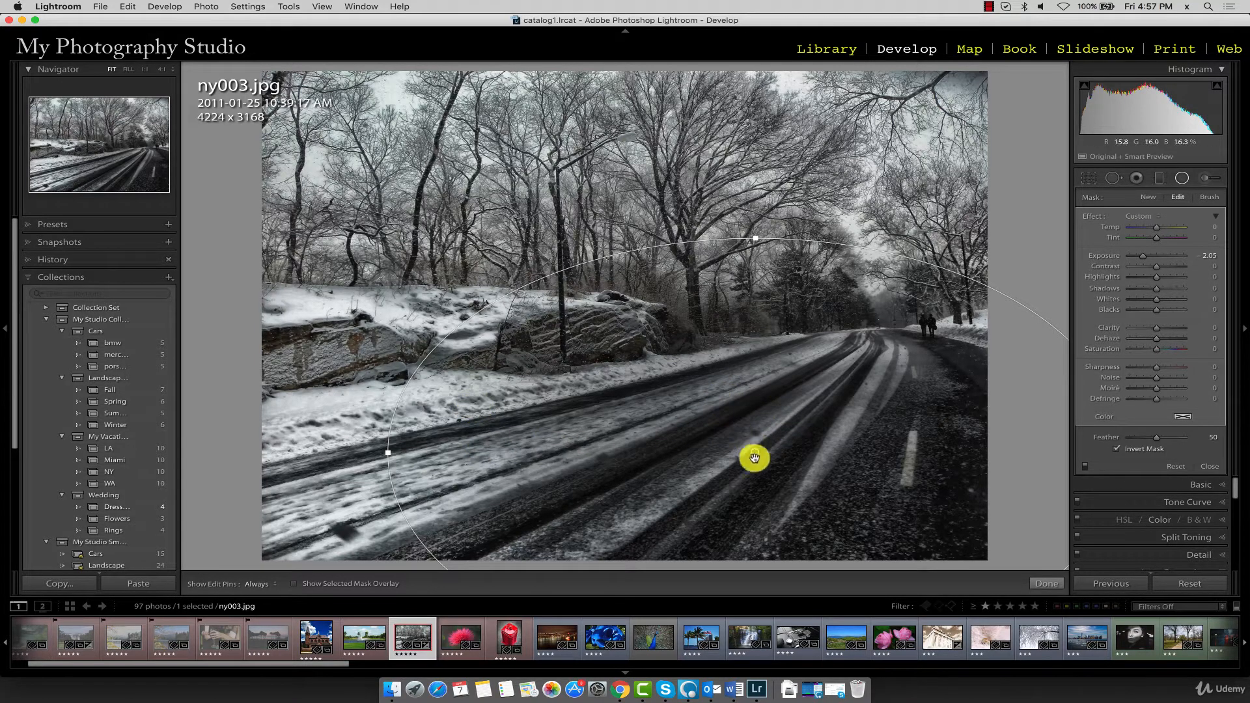
pyautogui.moveTo(756, 455); pyautogui.dragTo(729, 442)
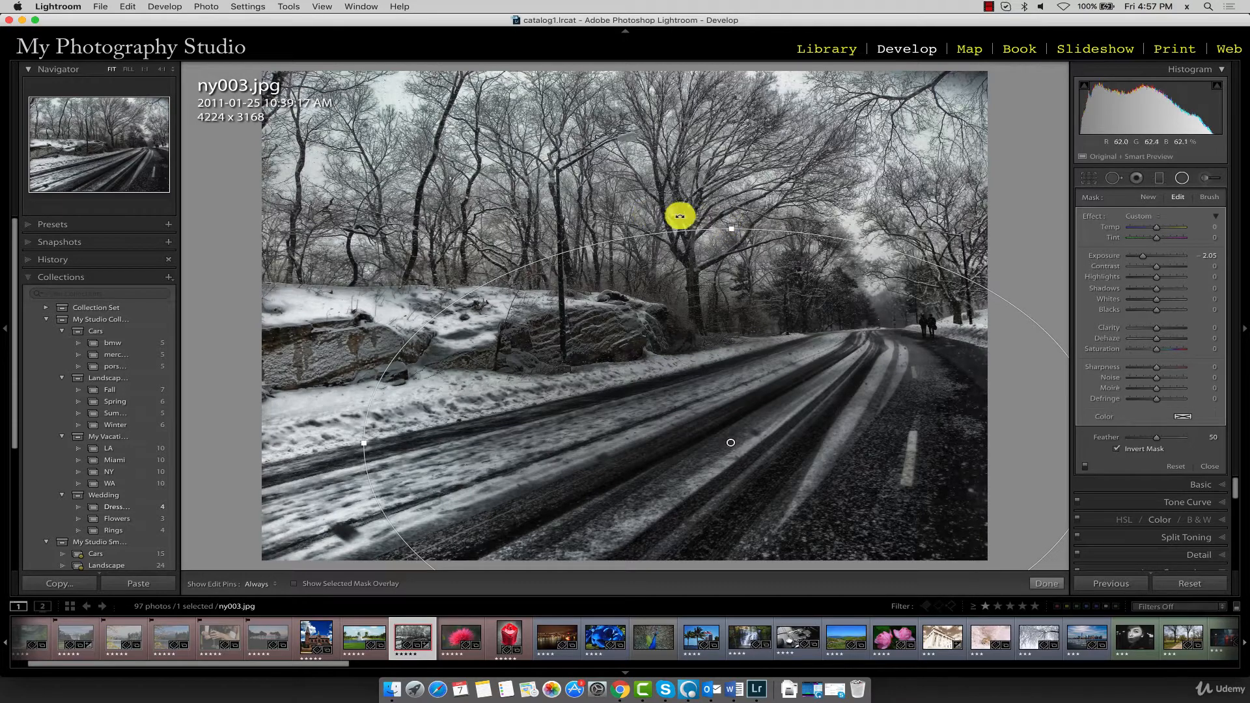
pyautogui.moveTo(729, 229)
pyautogui.mouseDown()
pyautogui.moveTo(722, 293)
pyautogui.moveTo(725, 236)
pyautogui.mouseUp()
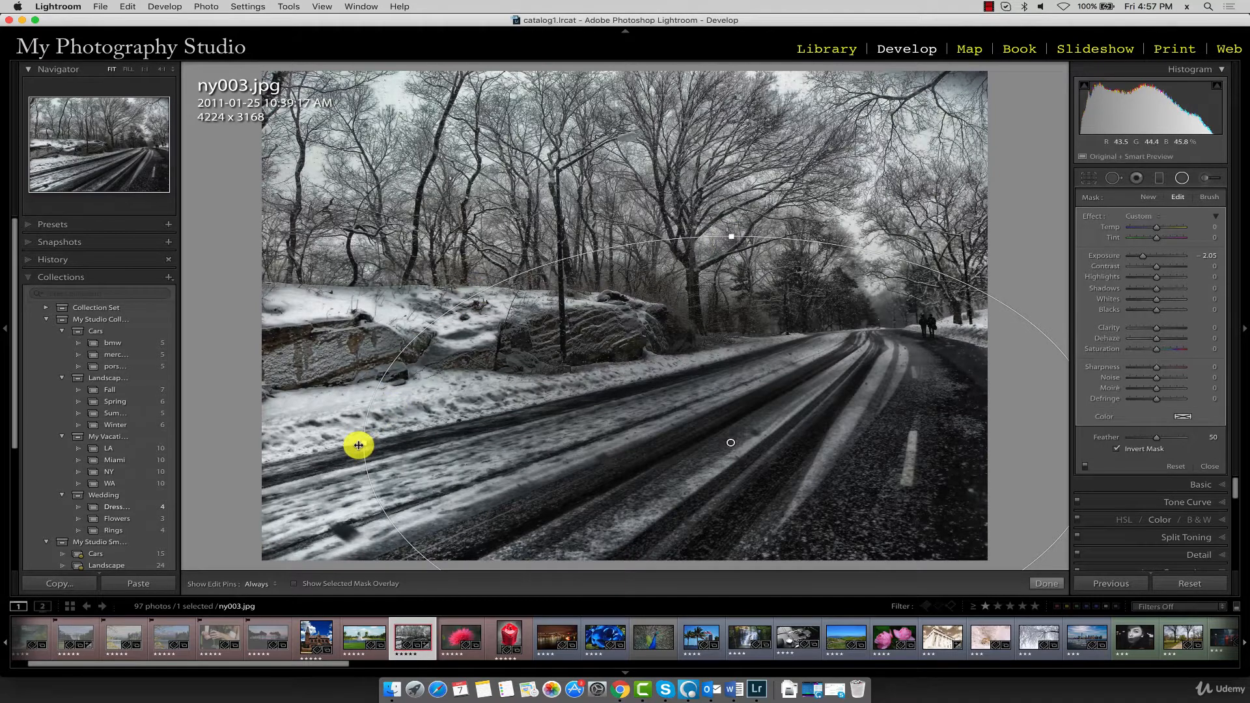
pyautogui.moveTo(362, 441)
pyautogui.mouseDown()
pyautogui.moveTo(323, 427)
pyautogui.moveTo(412, 438)
pyautogui.moveTo(369, 442)
pyautogui.mouseUp()
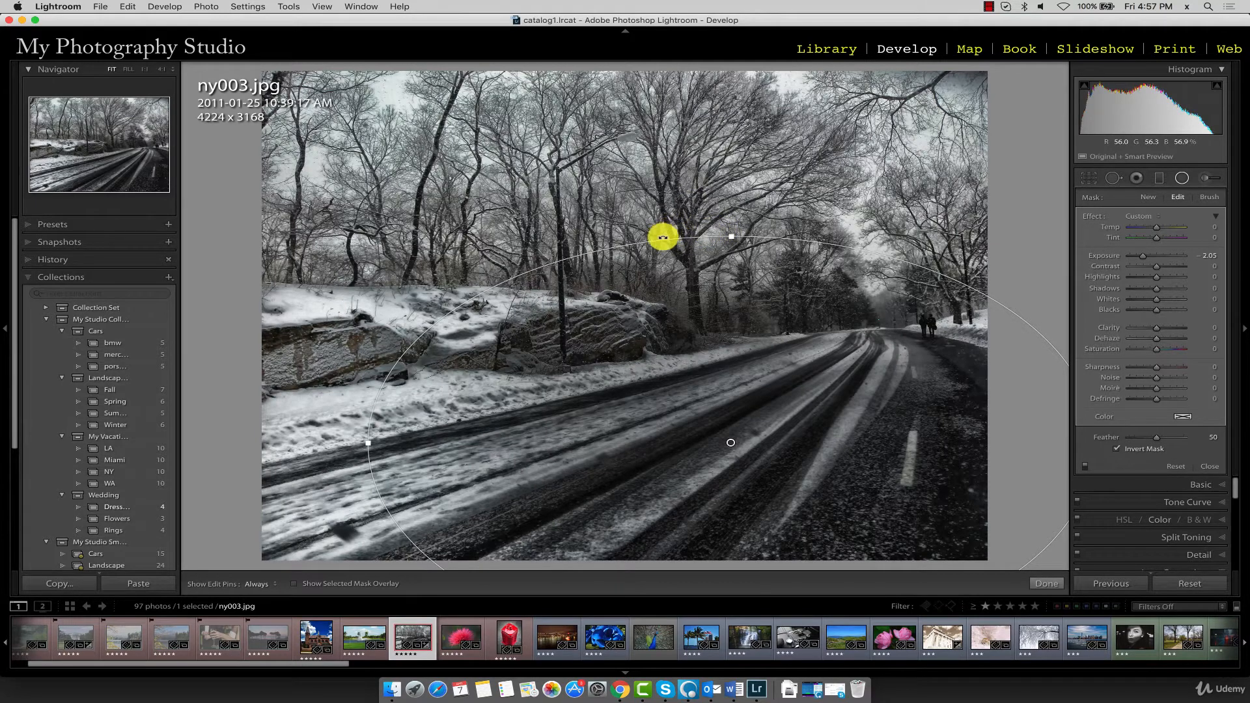
pyautogui.moveTo(688, 232); pyautogui.dragTo(526, 298)
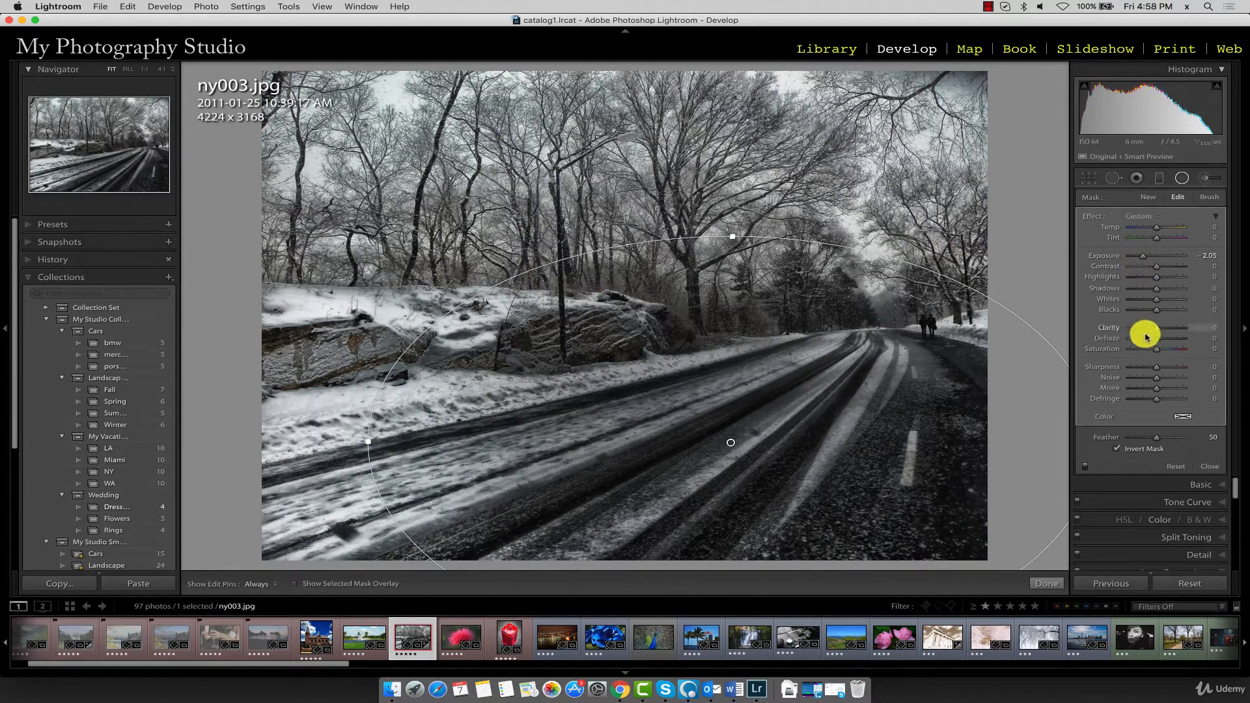
# Lower the road filter's Shadows to −100
pyautogui.moveTo(1155, 290)
pyautogui.mouseDown()
pyautogui.moveTo(1116, 293)
pyautogui.moveTo(1203, 292)
pyautogui.moveTo(1135, 296)
pyautogui.mouseUp()
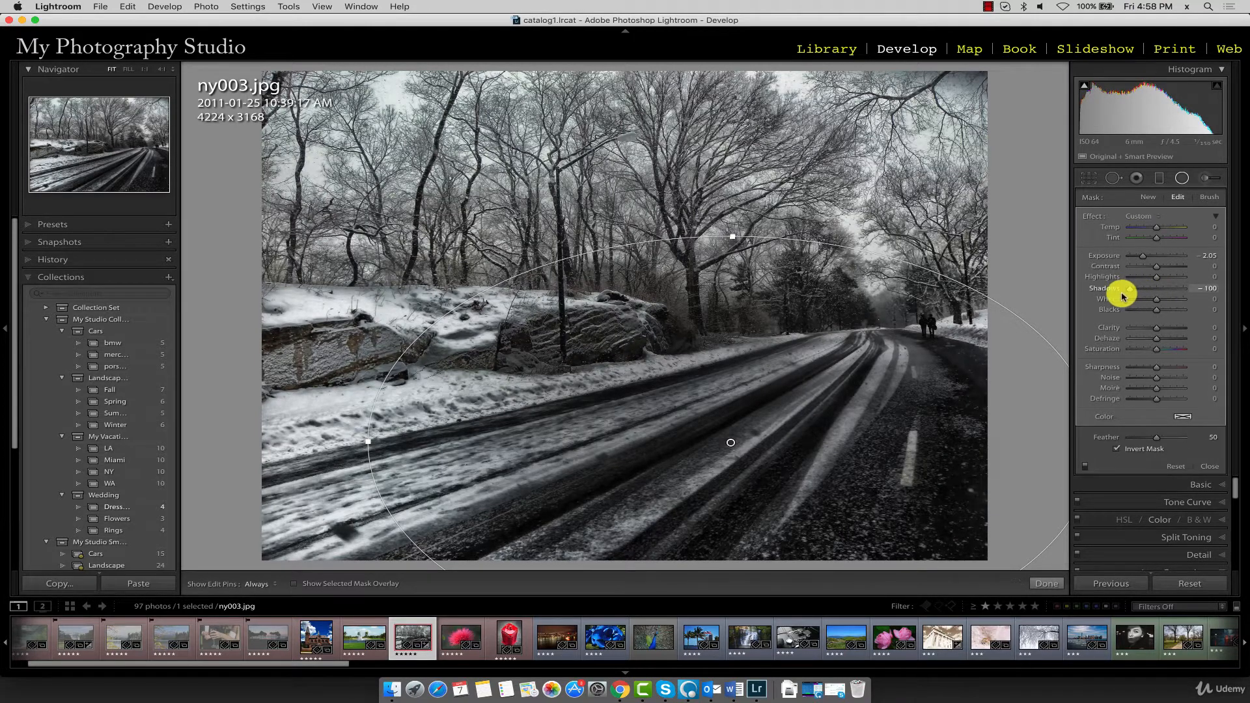
pyautogui.moveTo(1121, 296)
pyautogui.mouseDown()
pyautogui.moveTo(1141, 294)
pyautogui.moveTo(1128, 293)
pyautogui.mouseUp()
# Switch the radial filter off and on repeatedly to compare the photo before and after the adjustment
pyautogui.click(1086, 468)
pyautogui.click(1086, 468)
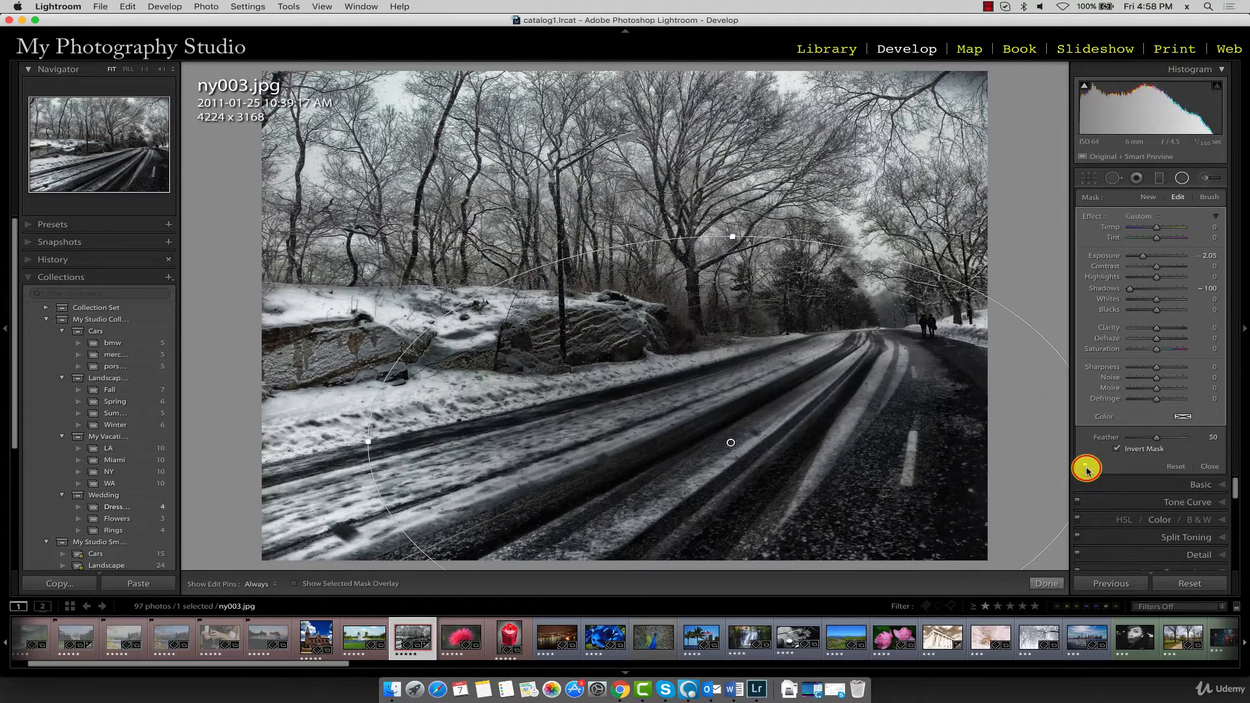
pyautogui.click(1087, 467)
pyautogui.click(1087, 467)
pyautogui.click(1087, 467)
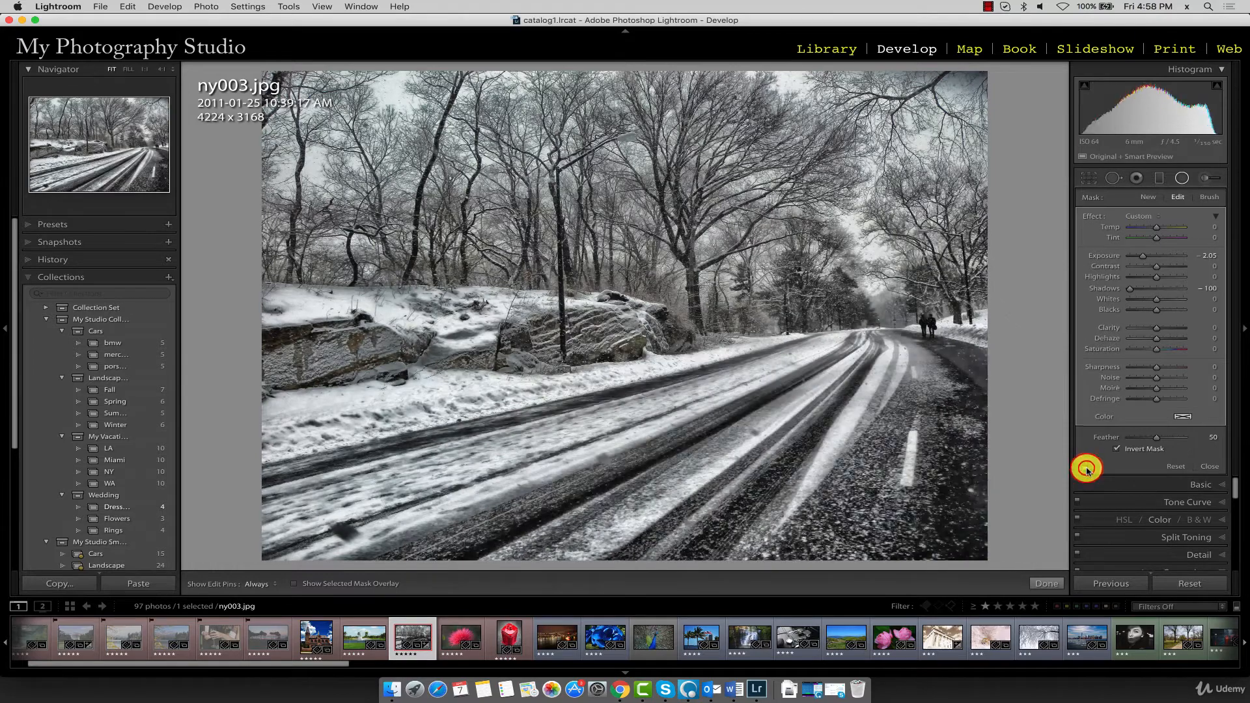
pyautogui.click(1086, 468)
pyautogui.click(1086, 467)
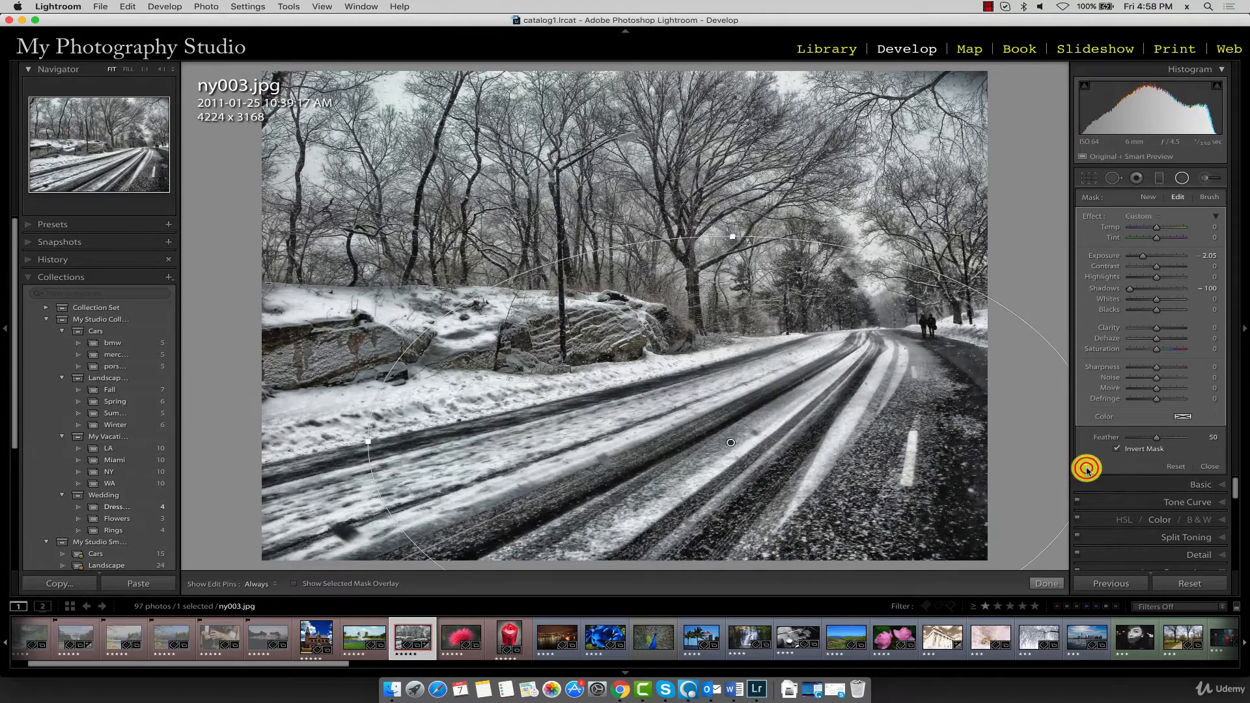
pyautogui.click(1087, 468)
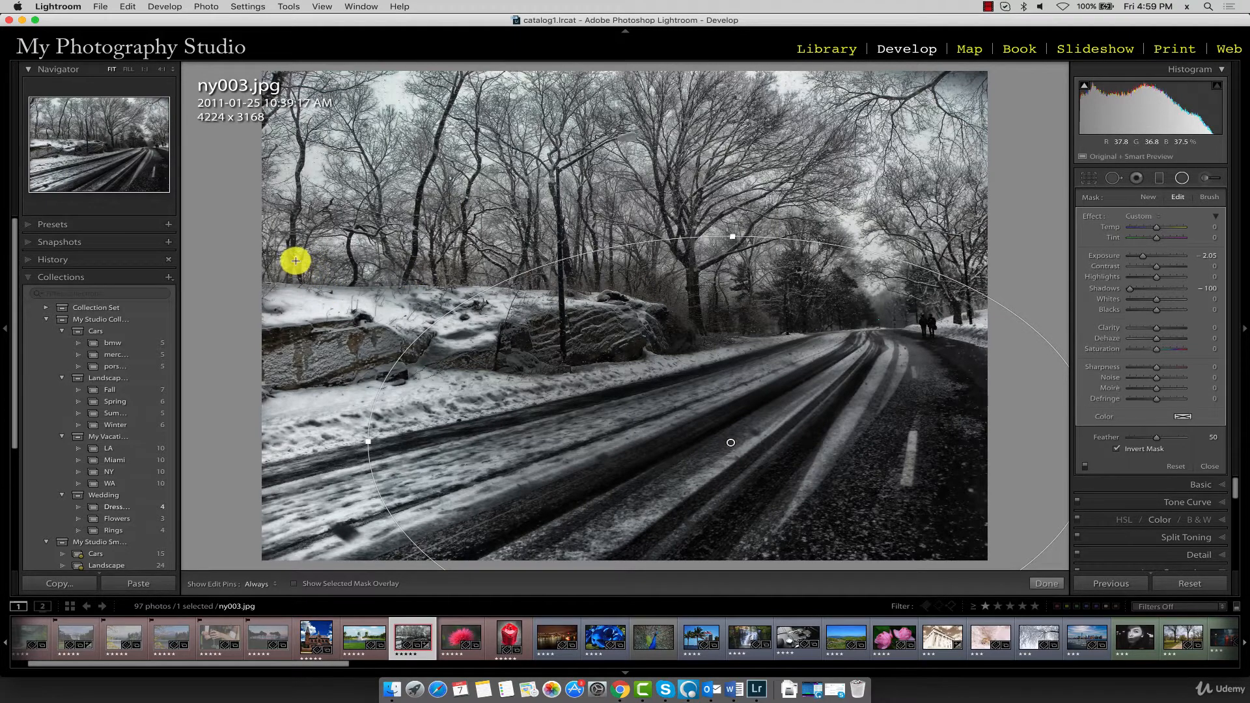
# Add a second radial filter over the snowy rocks and stretch its ellipse horizontally to cover the whole outcrop
pyautogui.moveTo(295, 261); pyautogui.dragTo(446, 336)
pyautogui.moveTo(370, 287); pyautogui.dragTo(468, 347)
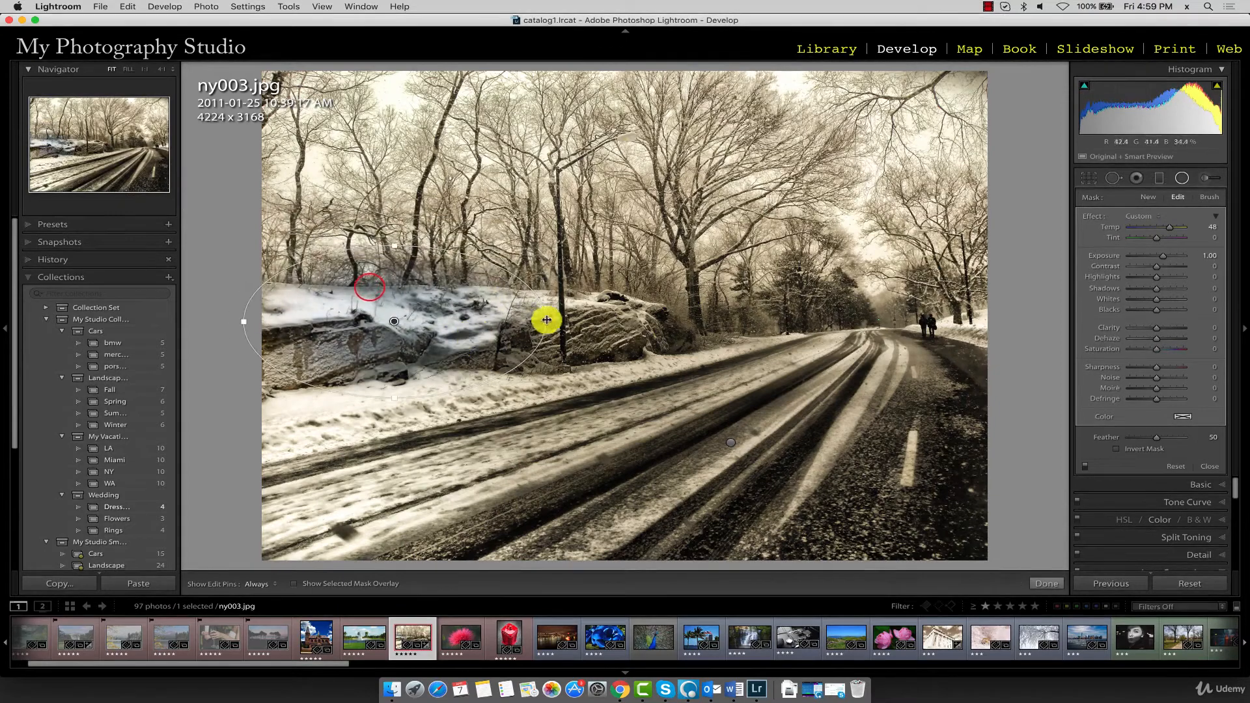
pyautogui.moveTo(547, 320); pyautogui.dragTo(577, 321)
pyautogui.moveTo(448, 316); pyautogui.dragTo(503, 318)
pyautogui.moveTo(630, 323); pyautogui.dragTo(741, 322)
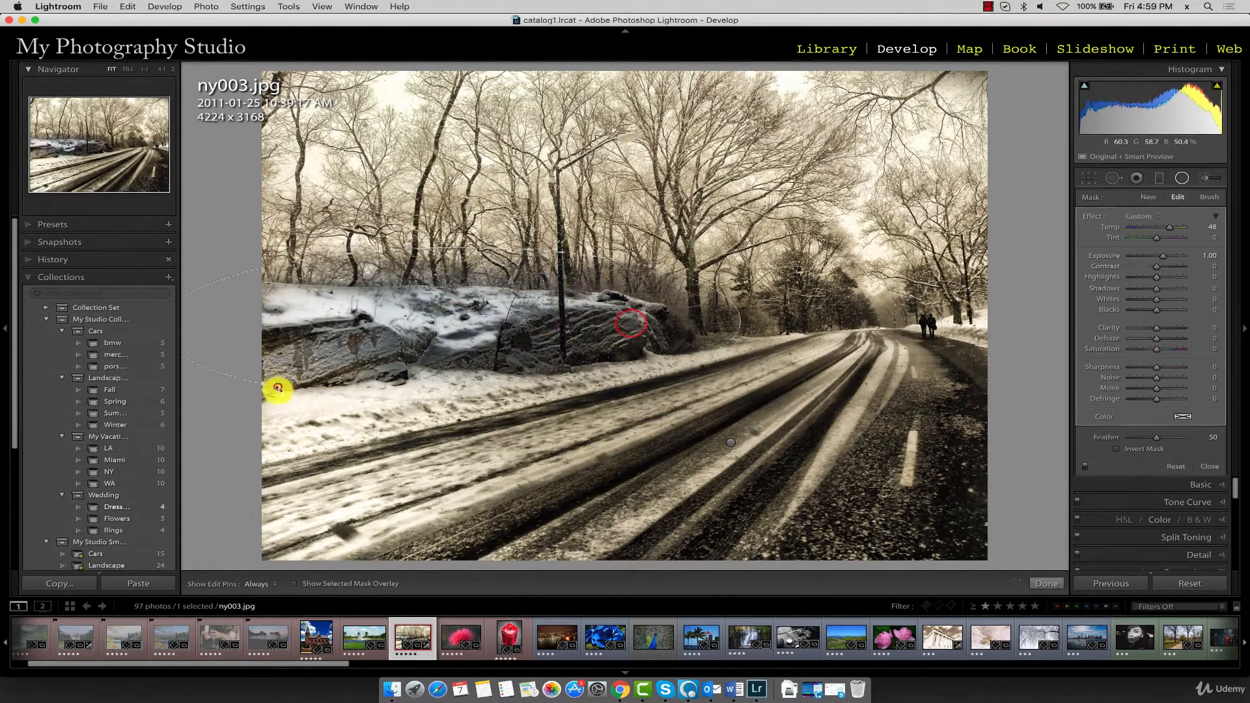
pyautogui.moveTo(278, 388); pyautogui.dragTo(278, 399)
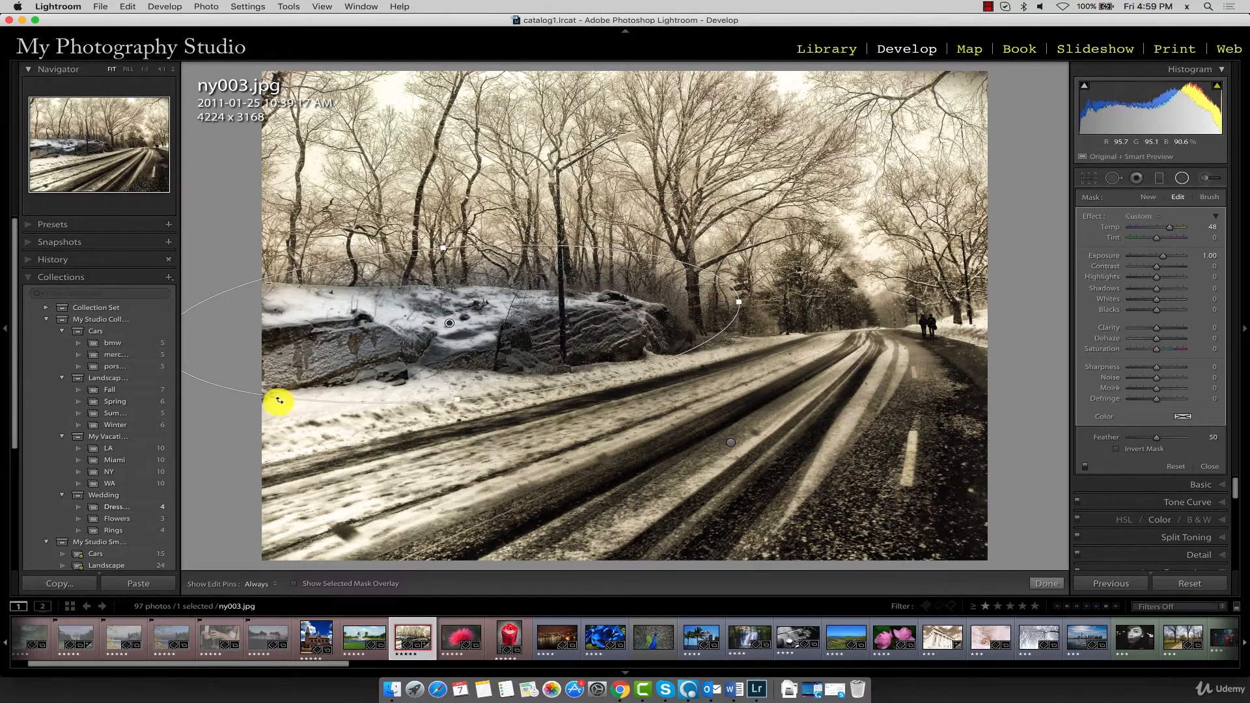
# Invert the rock filter's mask with Temp 0 and Exposure −1.53, and shift its ellipse slightly down over the rocks
pyautogui.moveTo(1162, 255); pyautogui.dragTo(1150, 257)
pyautogui.click(1138, 448)
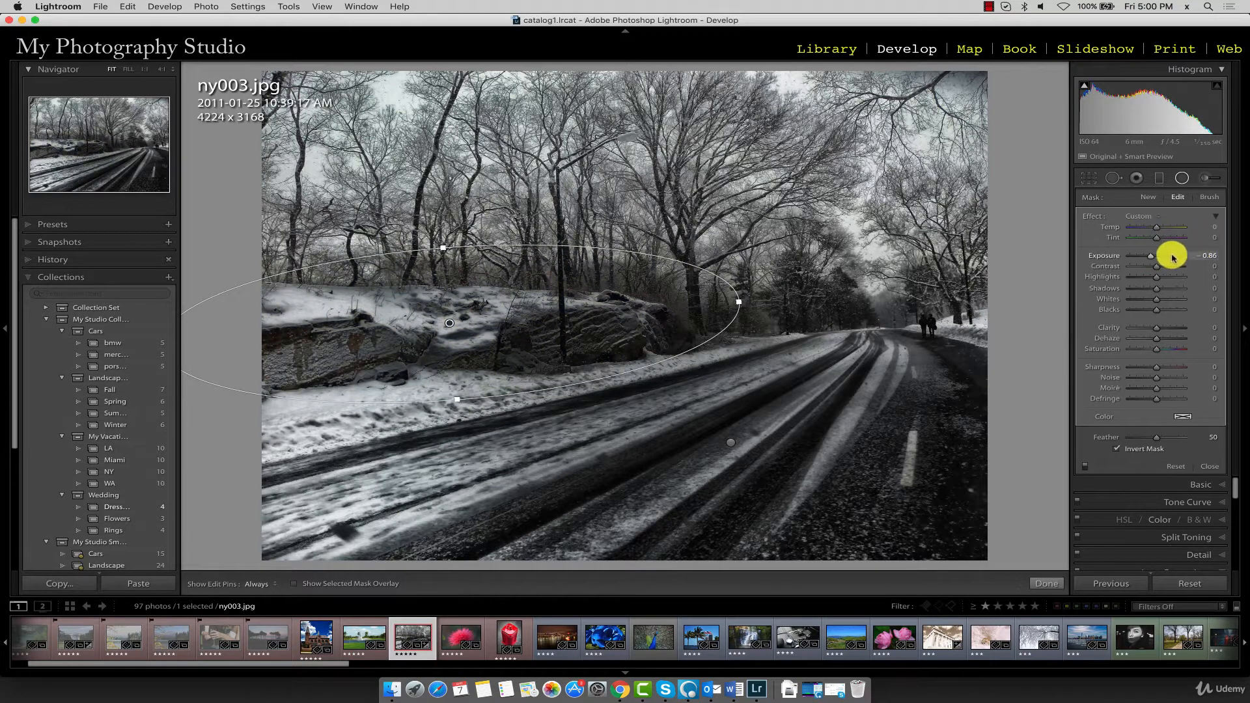
pyautogui.moveTo(1149, 257); pyautogui.dragTo(1146, 259)
pyautogui.moveTo(734, 289); pyautogui.dragTo(441, 287)
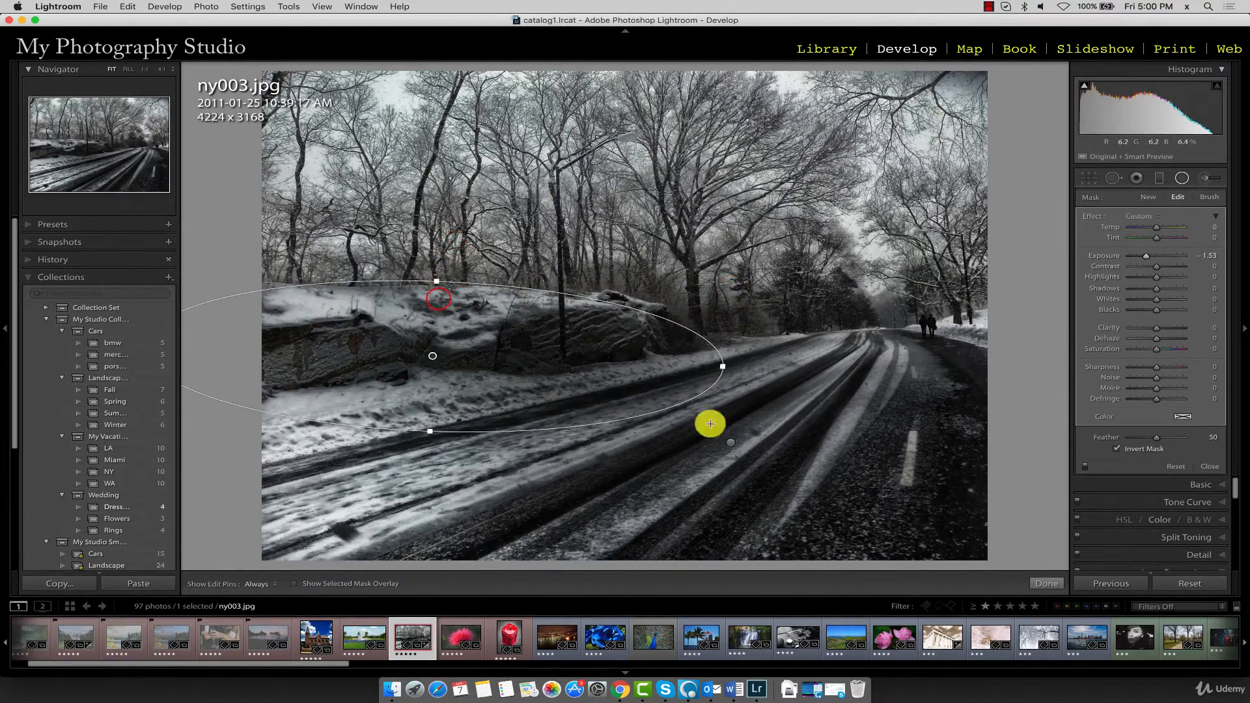
# Alternate between the road and rock filter pins to review each filter's settings, ending on the rock filter
pyautogui.click(731, 442)
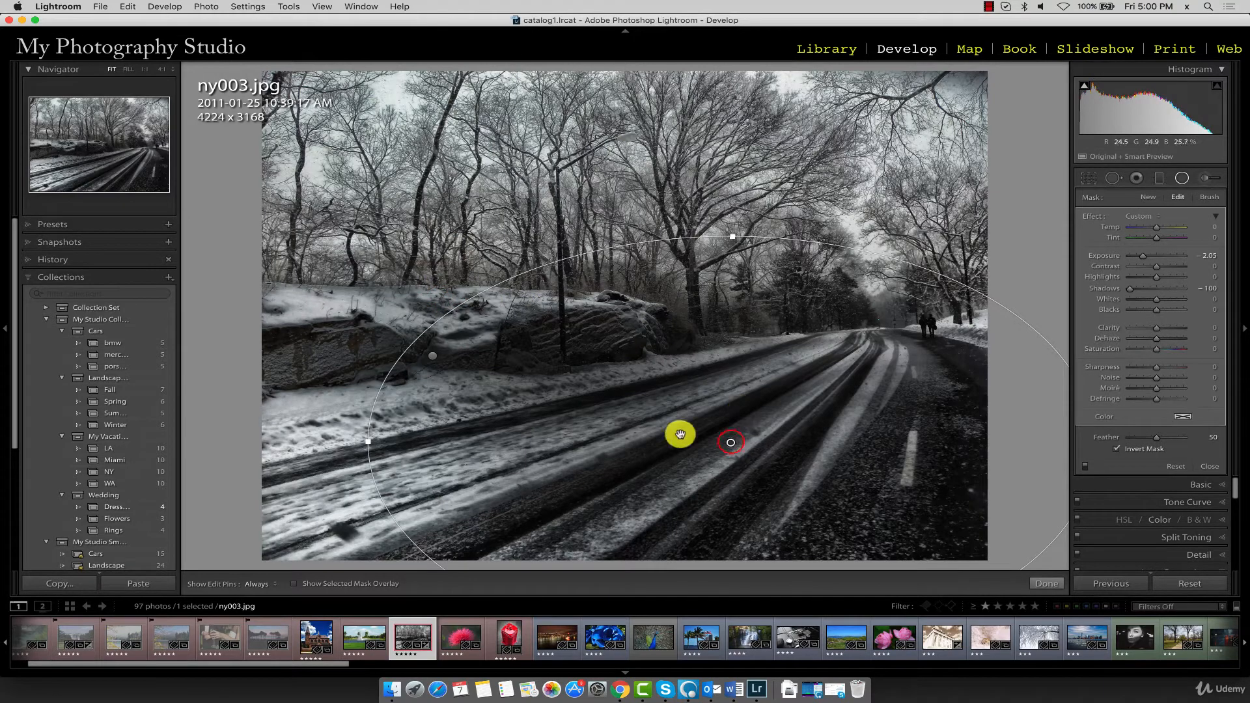
pyautogui.click(730, 443)
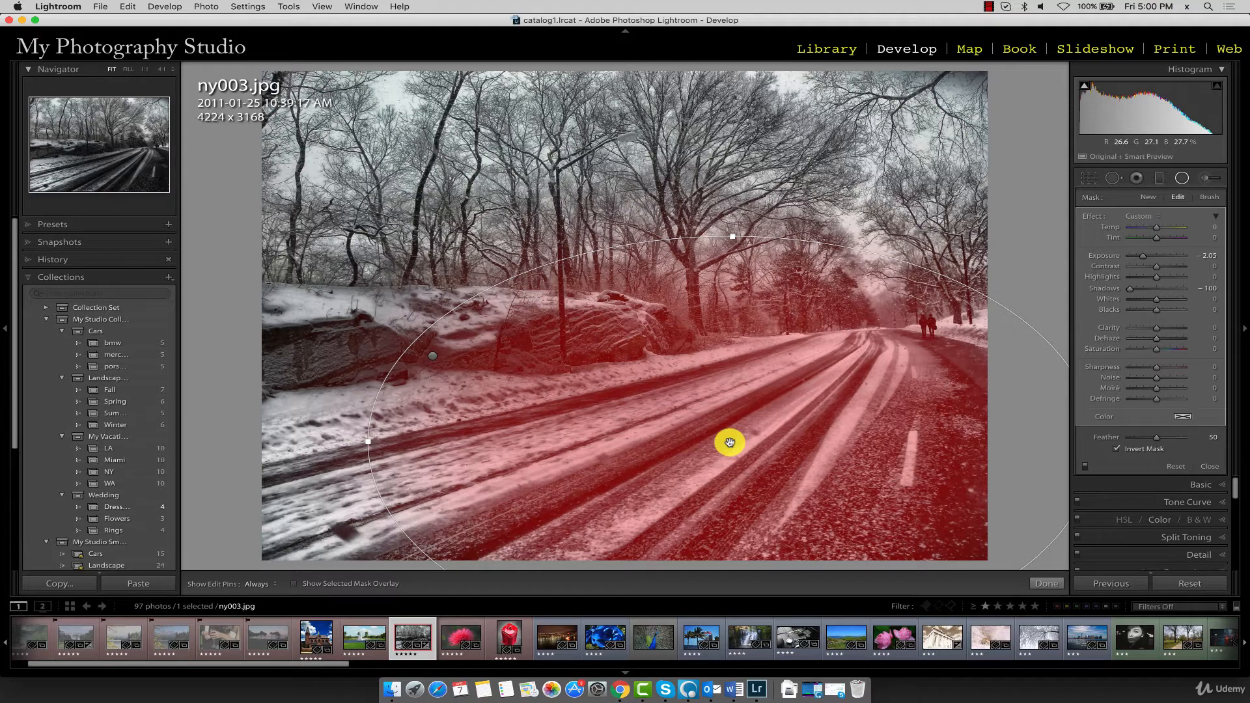
pyautogui.click(431, 357)
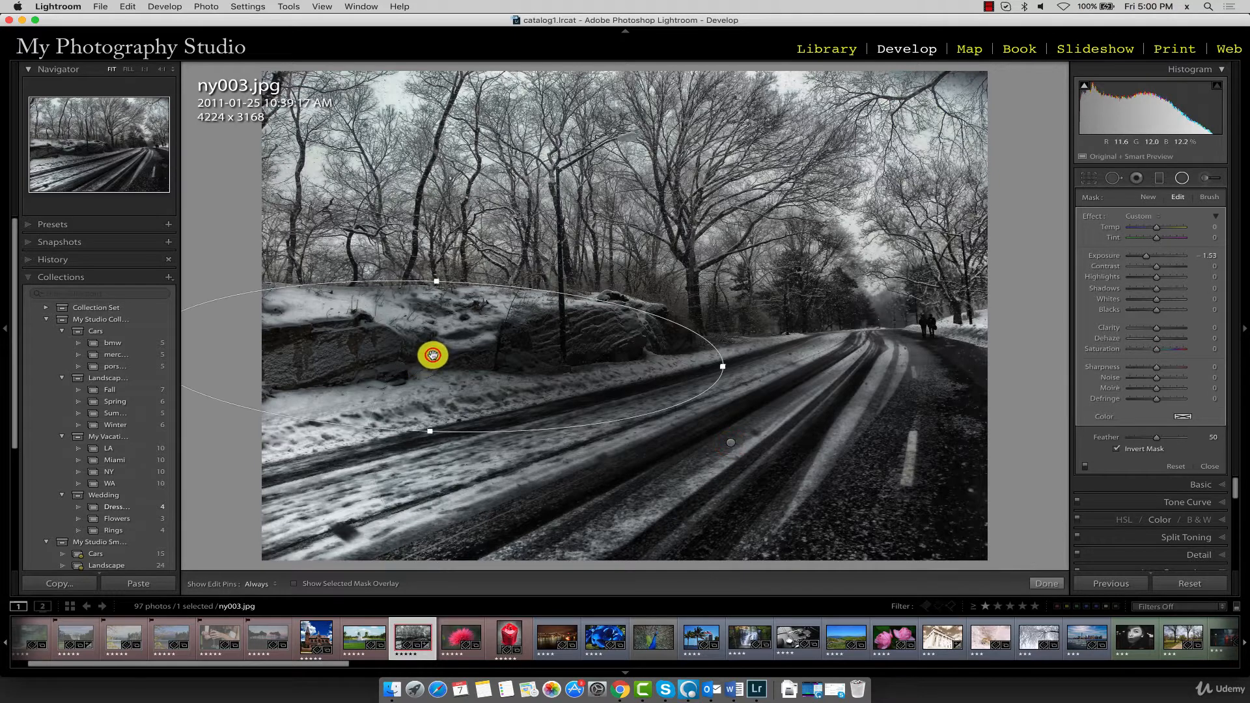
pyautogui.click(731, 442)
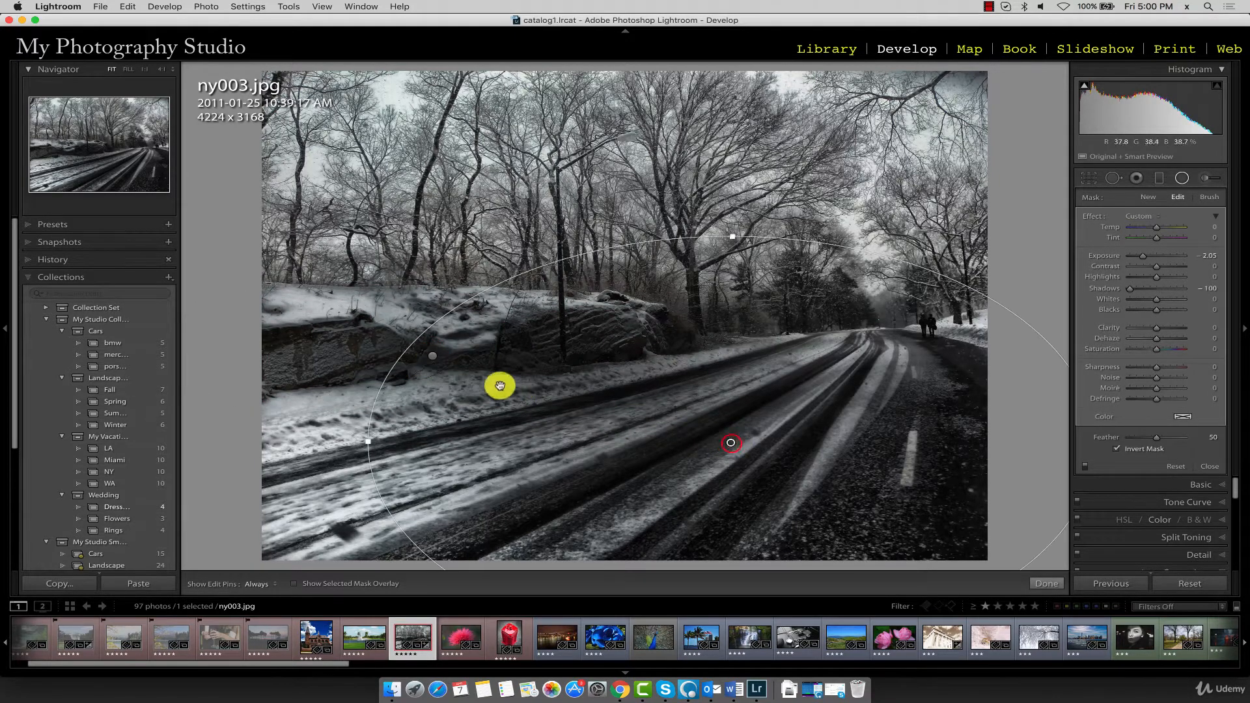
pyautogui.click(432, 356)
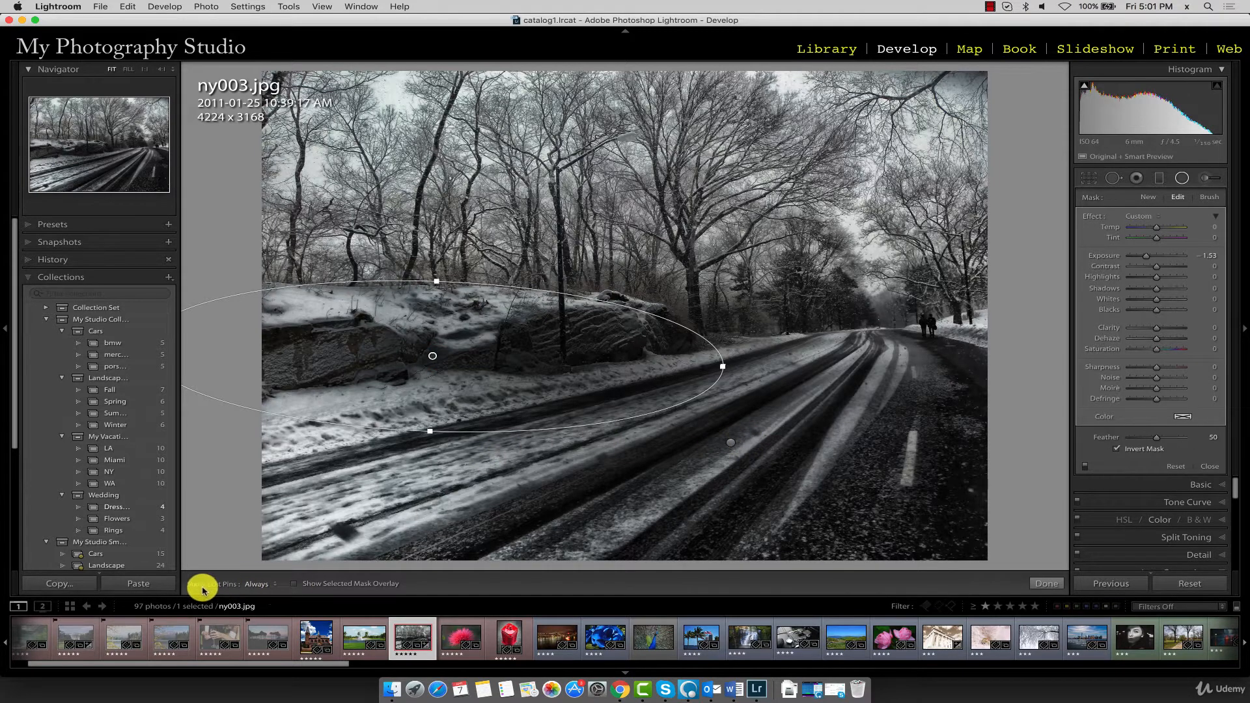
# Set the edit pins' display option to Auto
pyautogui.click(263, 586)
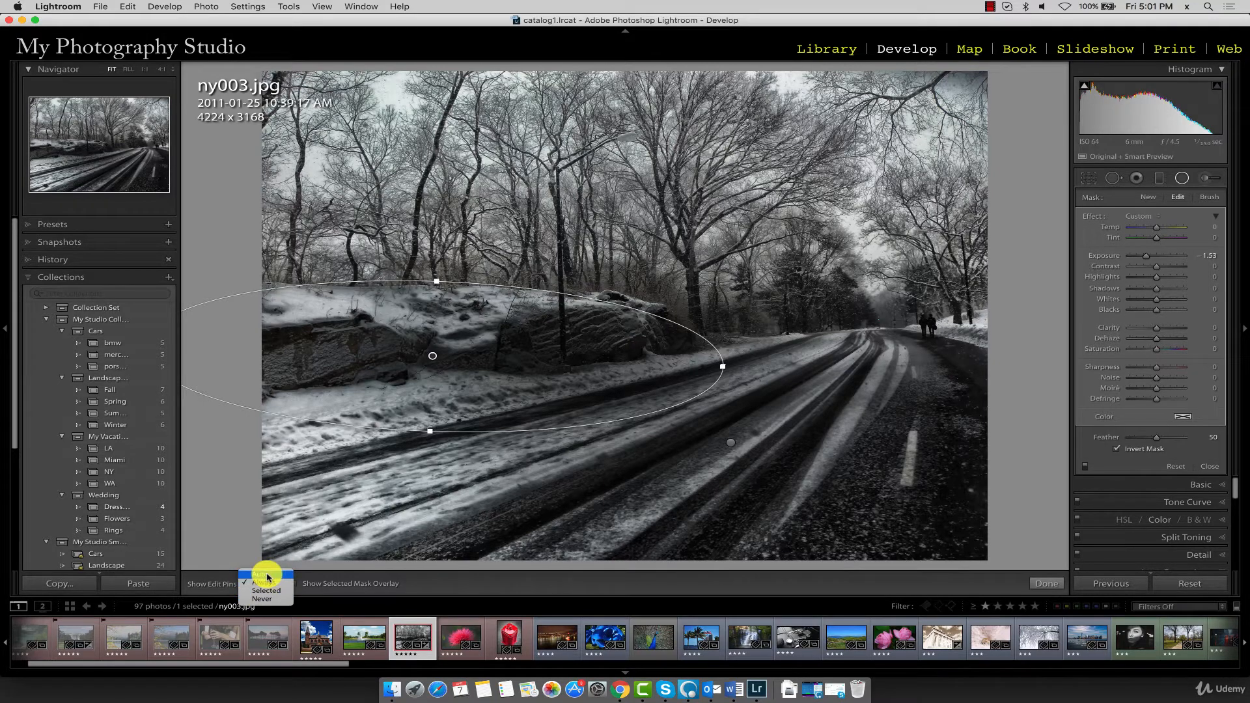
pyautogui.click(267, 576)
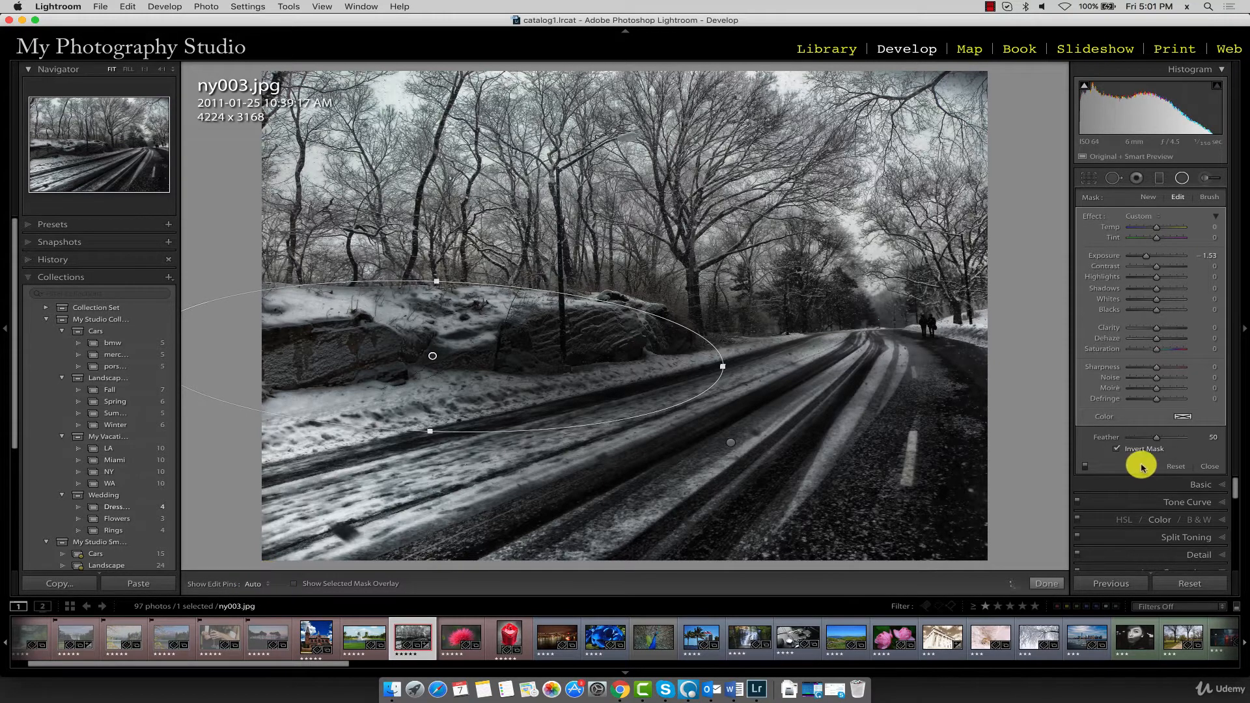
# Compare the photo with the radial filters off and on, leave them enabled, and finish the Radial Filter editing
pyautogui.click(1084, 468)
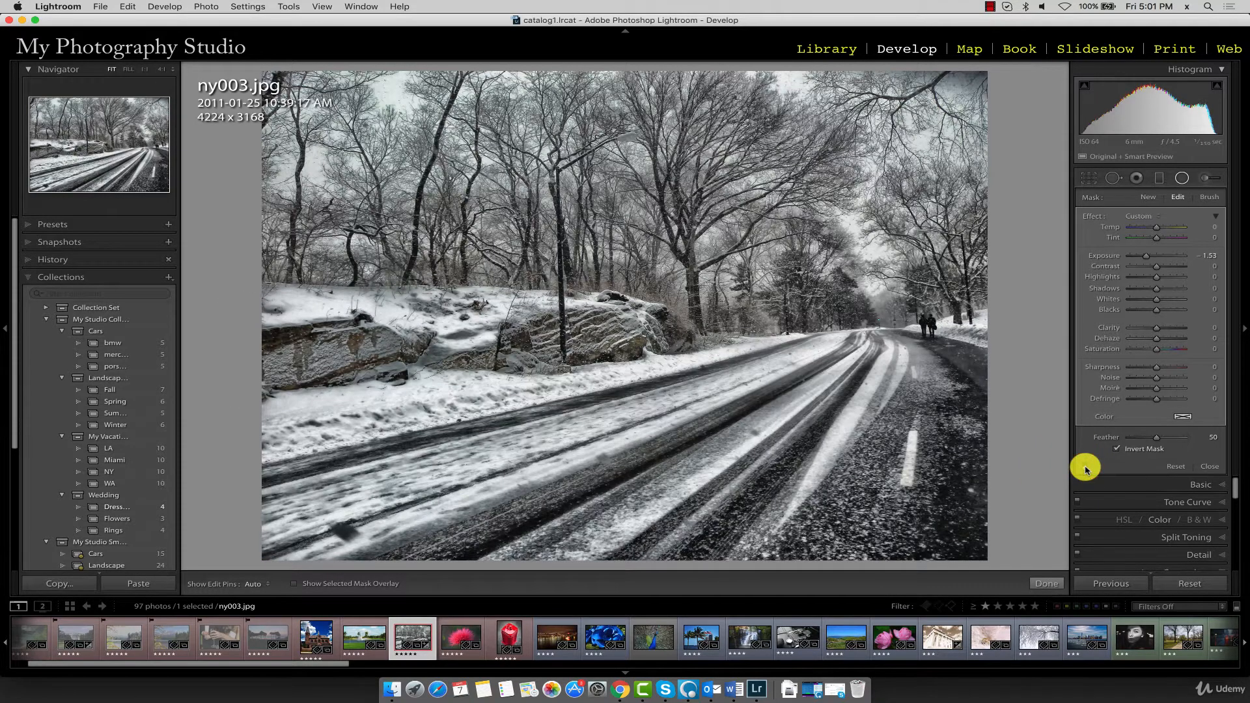
pyautogui.click(1085, 468)
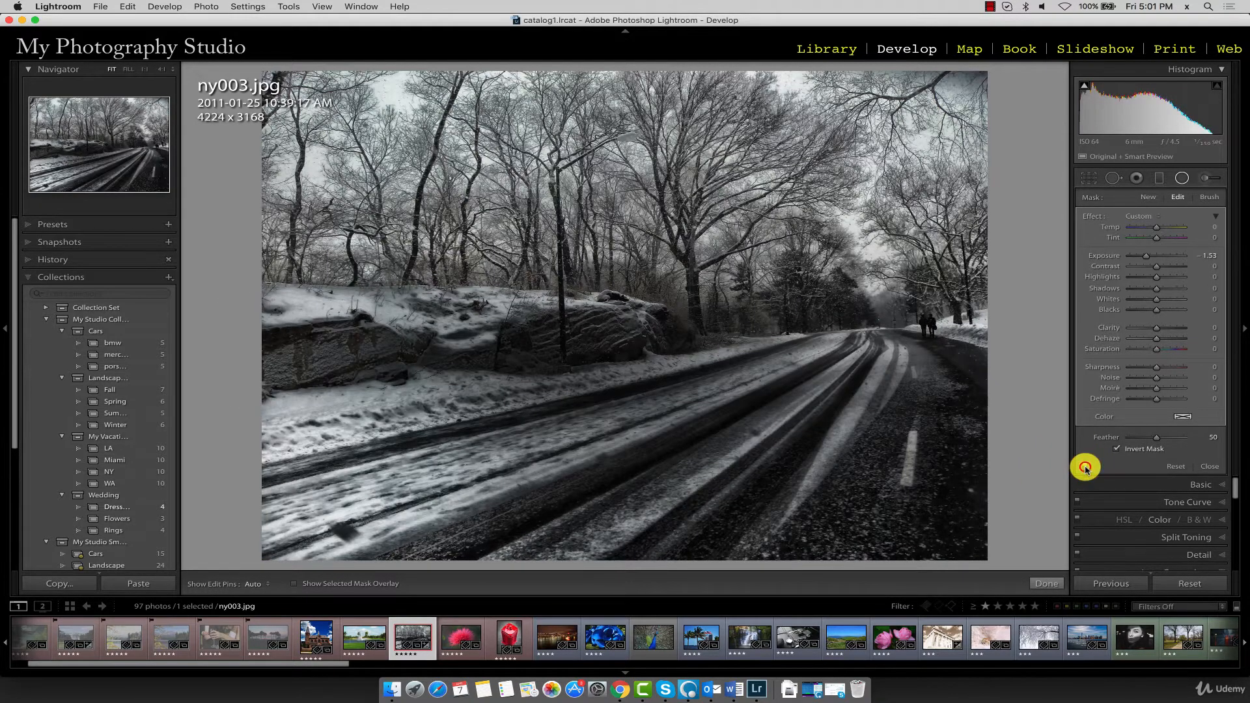
pyautogui.click(1085, 468)
pyautogui.click(1085, 468)
pyautogui.click(1084, 468)
pyautogui.click(1085, 468)
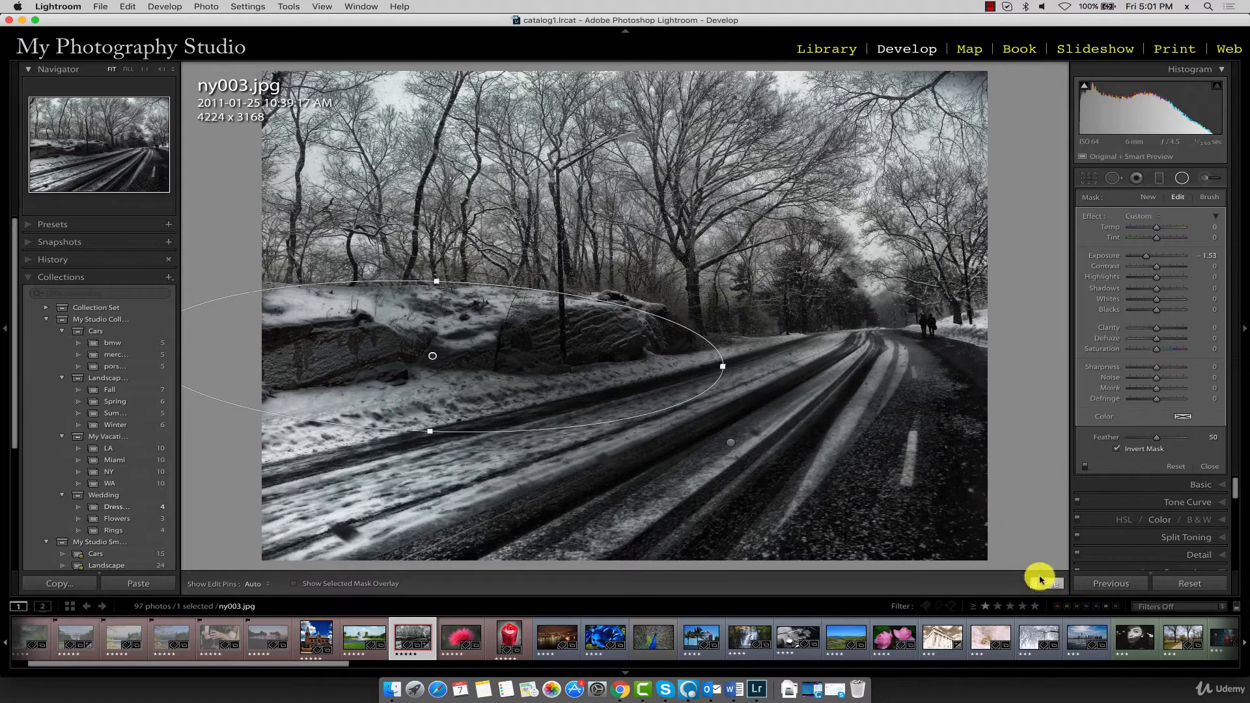
pyautogui.click(1046, 583)
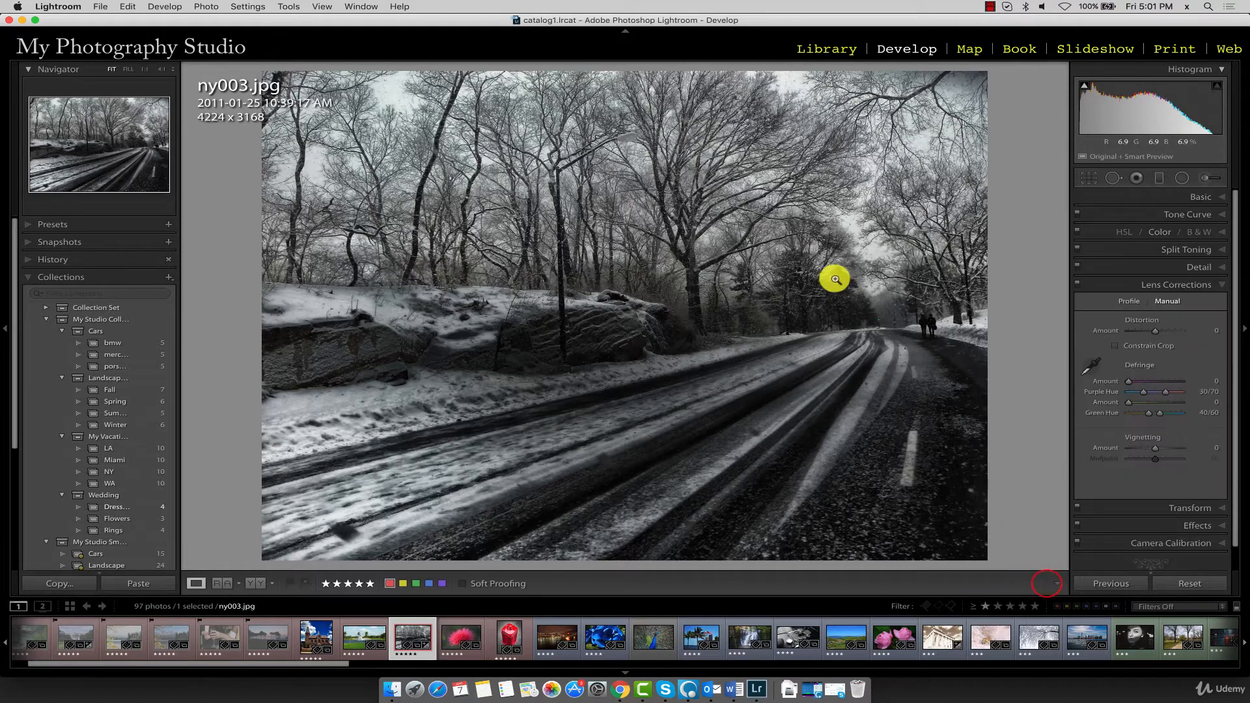